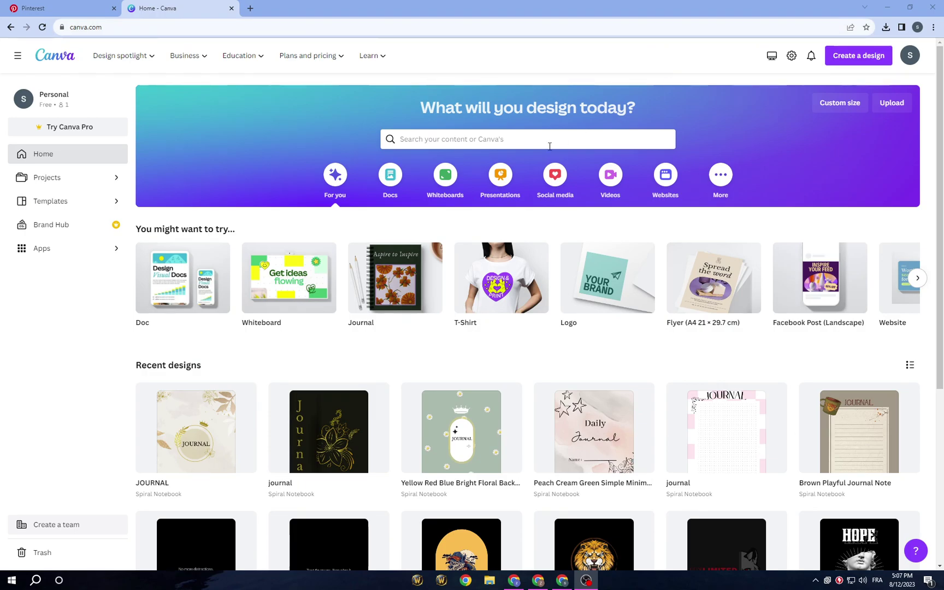
Step: Dismiss the Canva Pro trial offer and browse forward through the suggested design types
click(79, 127)
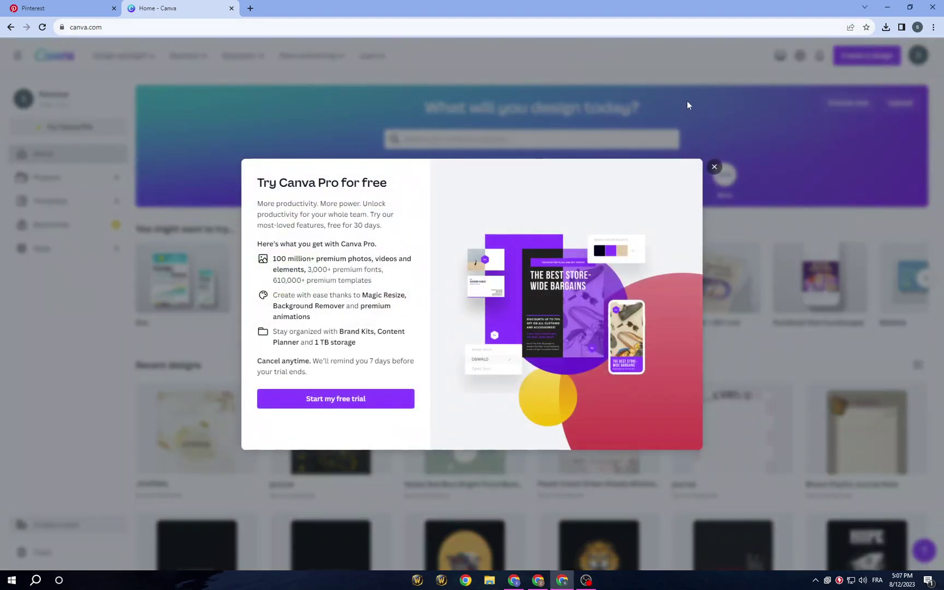
click(714, 168)
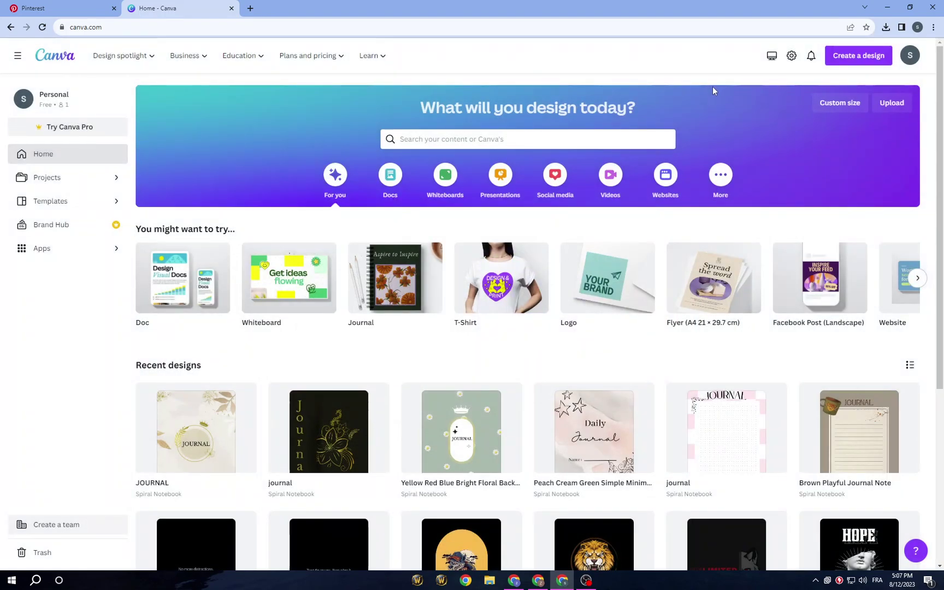
mouse_move(504, 248)
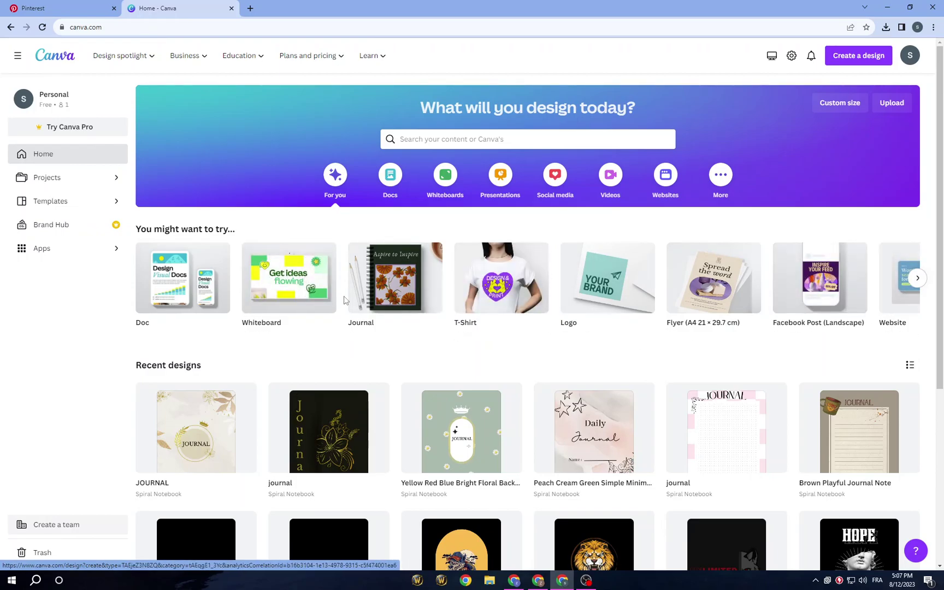
click(921, 283)
click(921, 283)
click(921, 283)
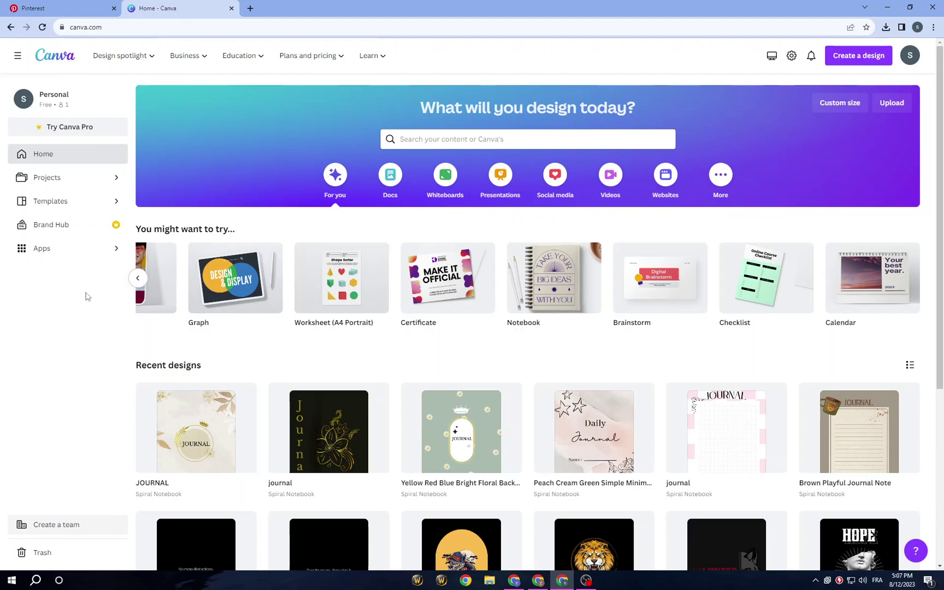
Step: Scroll the suggestions back to the Journal design type and activate the home search bar
click(137, 278)
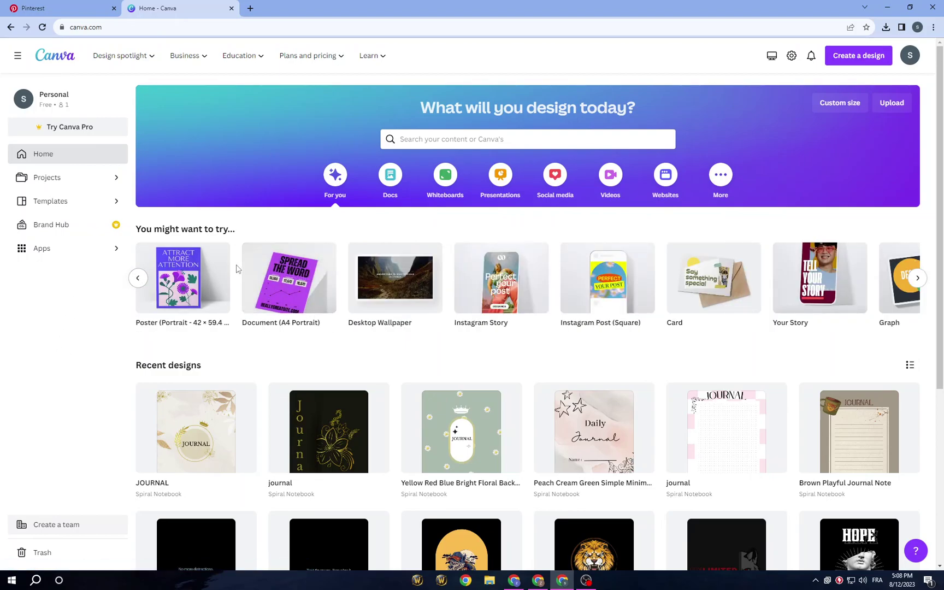
click(138, 278)
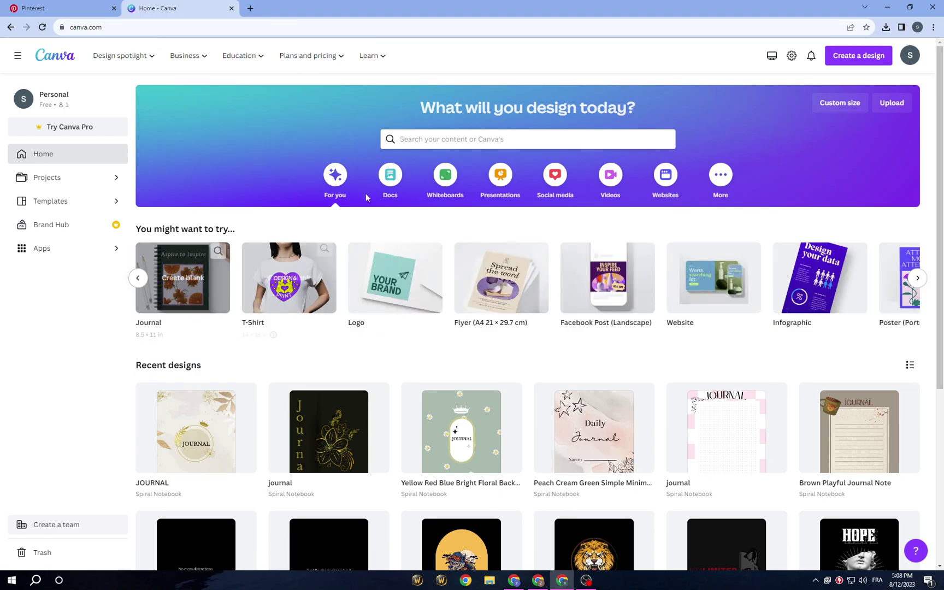
click(524, 140)
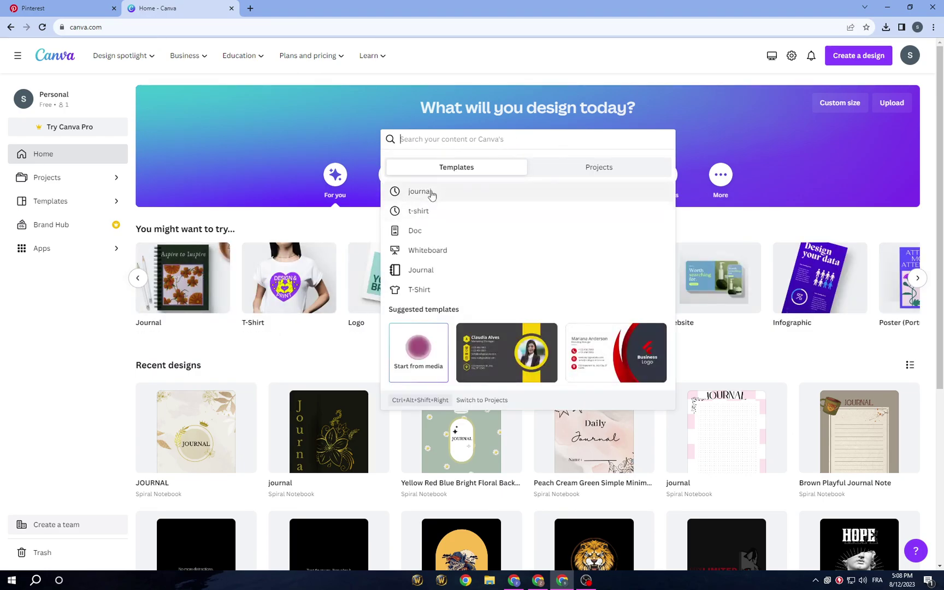
Step: Run the recent 'journal' template search and scroll through the results
click(454, 195)
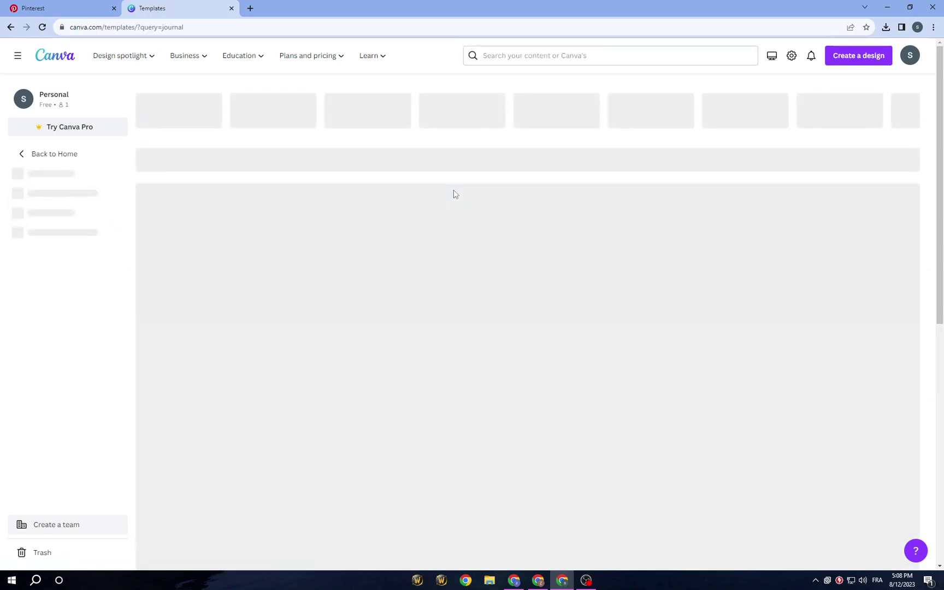
scroll(535, 404, down, 7)
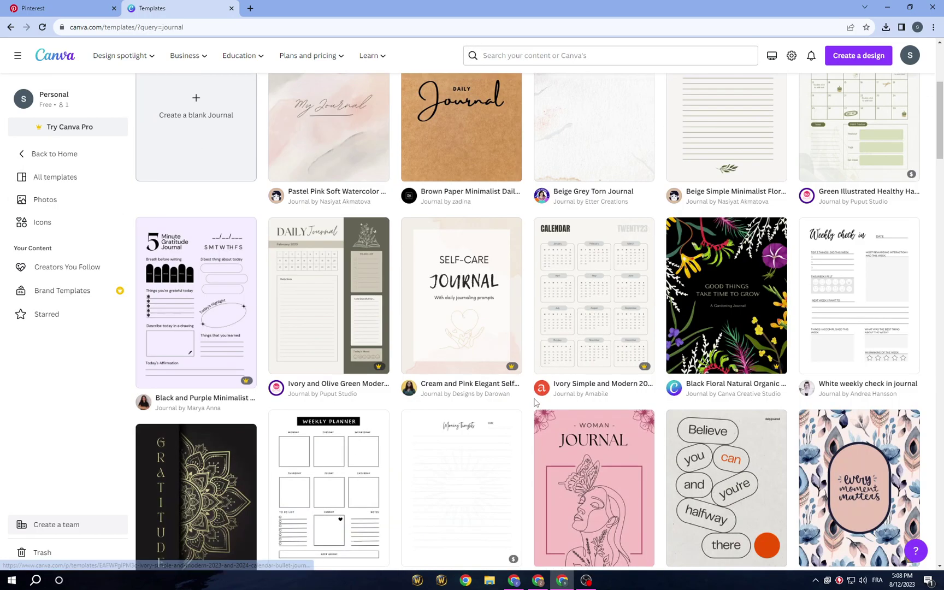
scroll(534, 404, down, 5)
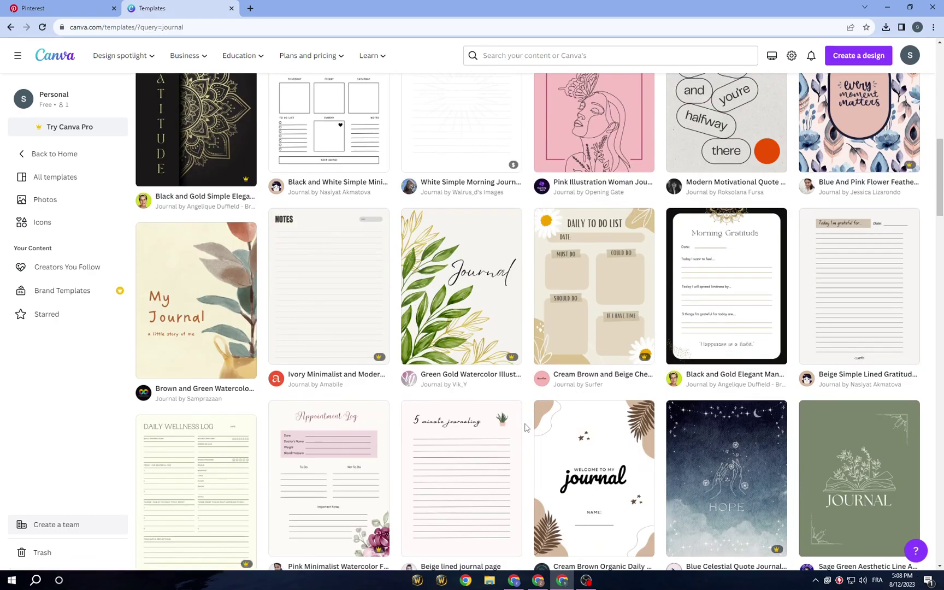
scroll(525, 427, down, 9)
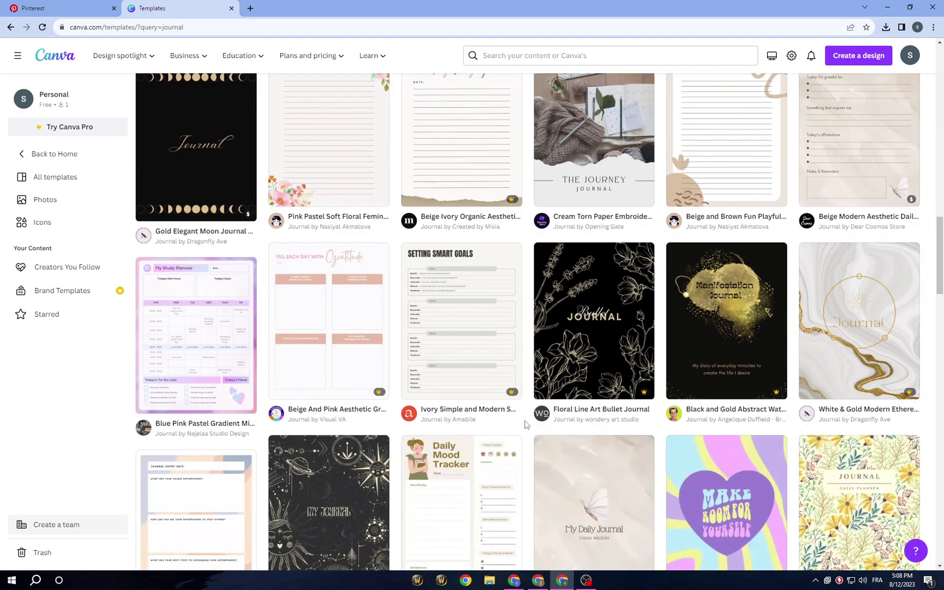
scroll(525, 424, up, 2)
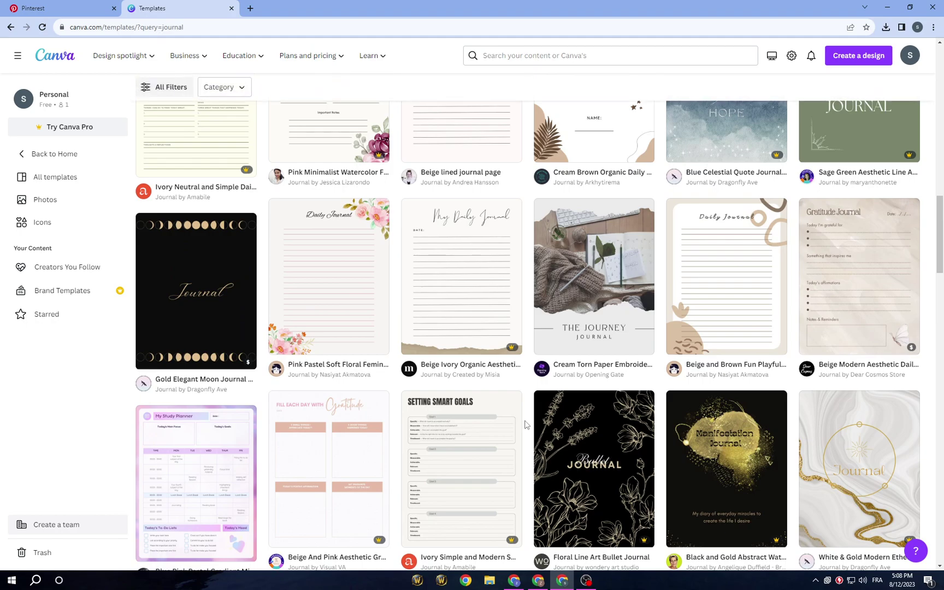
scroll(525, 424, down, 5)
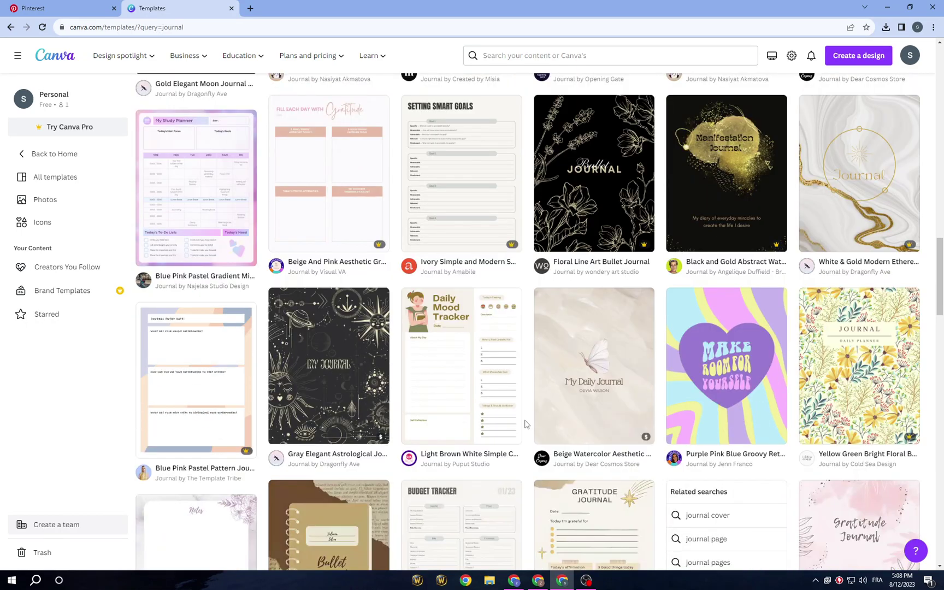
Step: Preview the Purple Pink Blue Groovy Retro Daily Journal Cover and customize this template
click(744, 362)
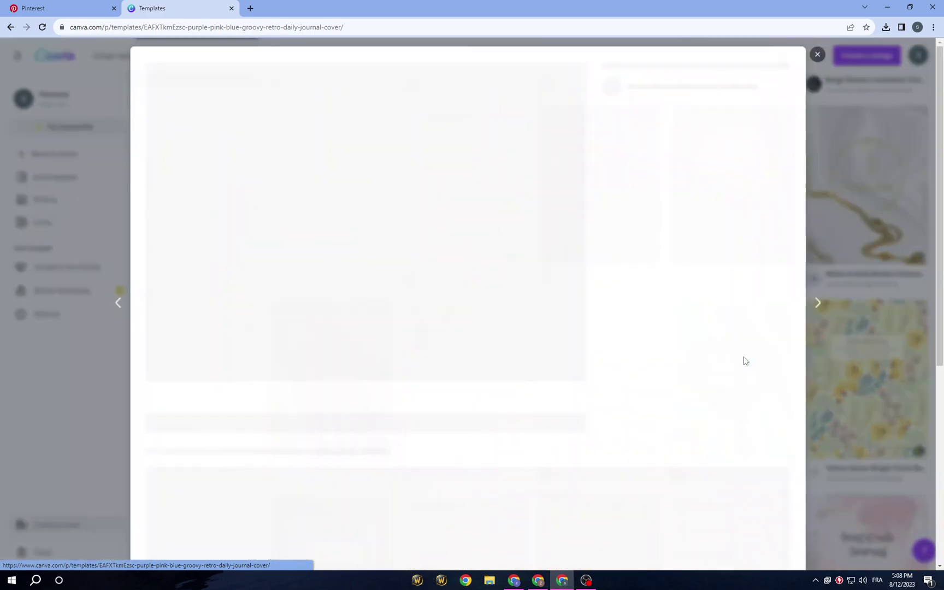
scroll(312, 413, down, 3)
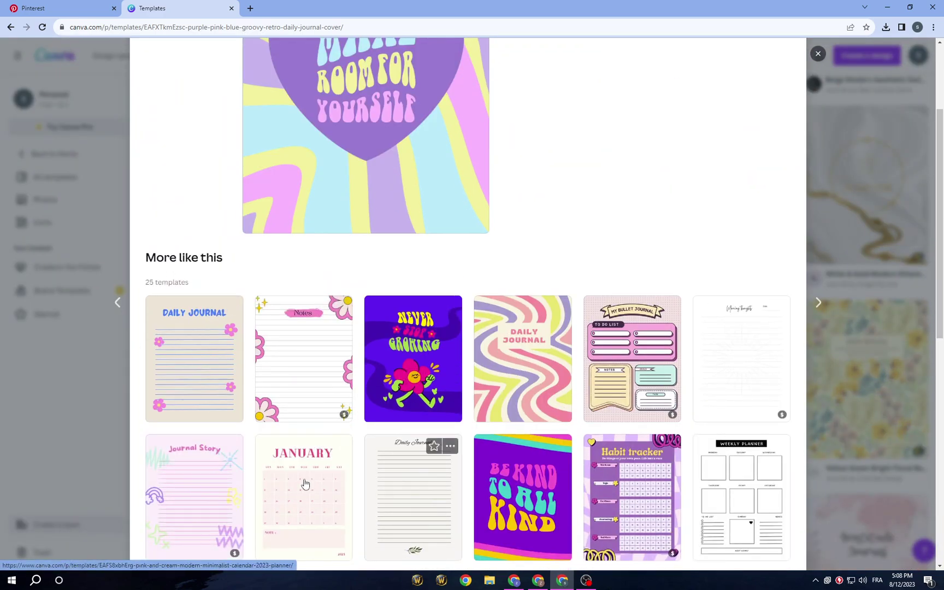
scroll(686, 331, up, 3)
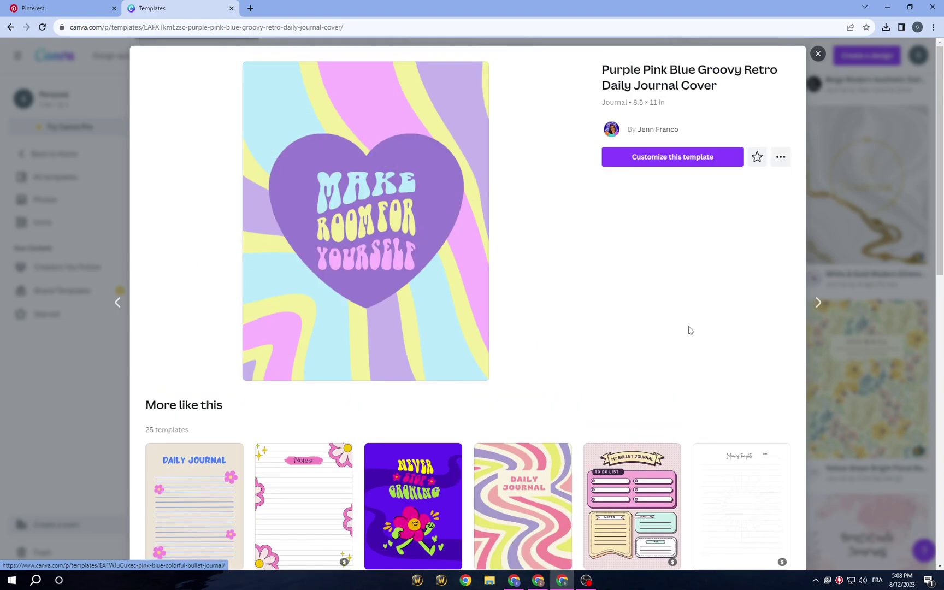
click(690, 159)
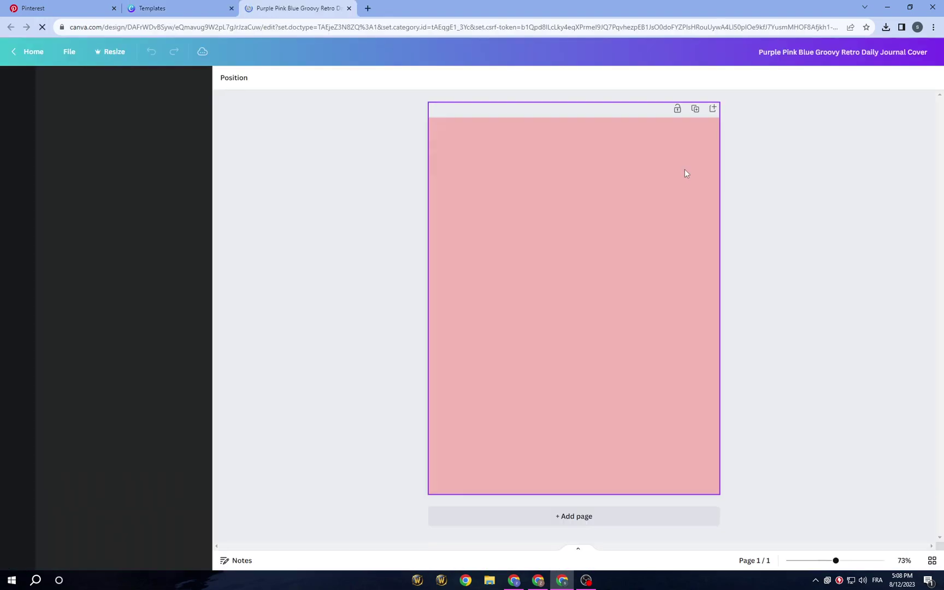
Step: Add a second page to the design, then delete it again
click(570, 515)
scroll(161, 463, down, 8)
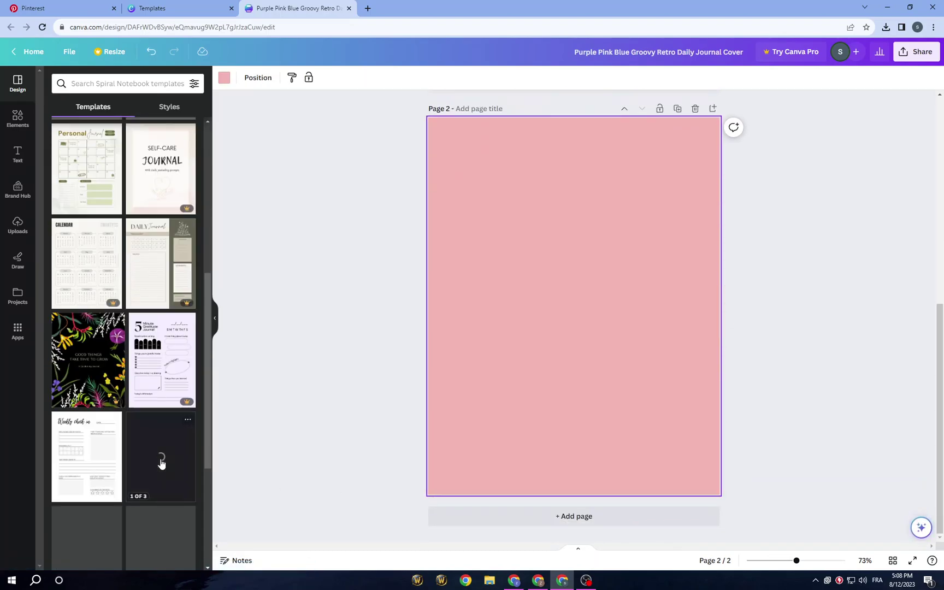
scroll(162, 464, down, 1)
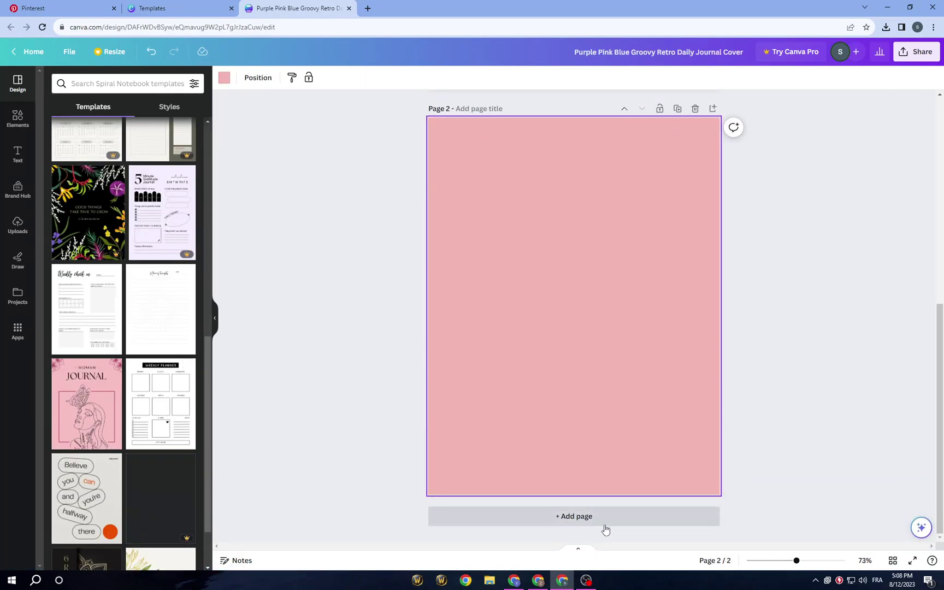
scroll(684, 339, up, 5)
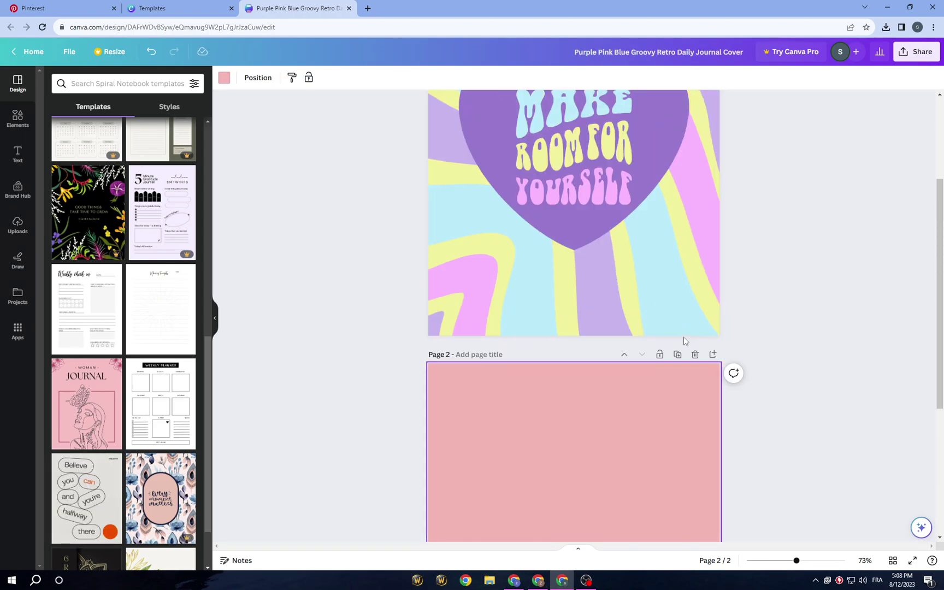
click(695, 354)
Step: Apply the Blue Pink Pastel Gradient Minimalist Modern Study Planner template to the page
scroll(135, 365, up, 8)
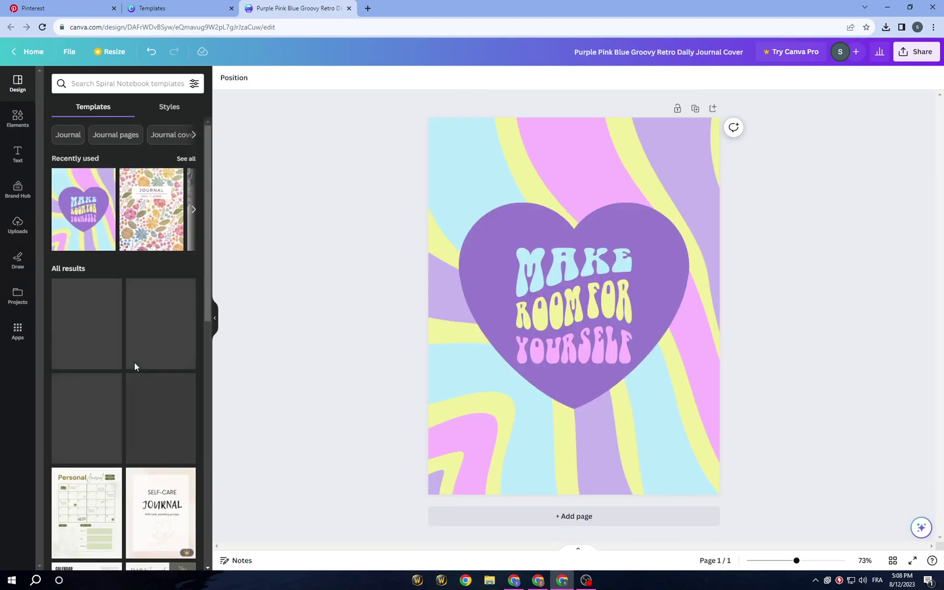
scroll(136, 367, down, 3)
scroll(136, 367, down, 10)
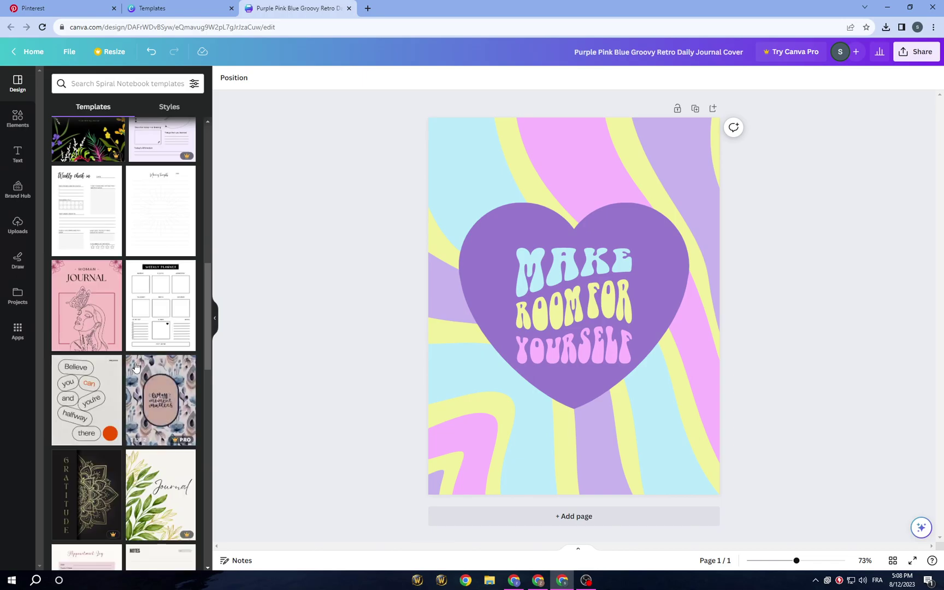
scroll(136, 367, down, 6)
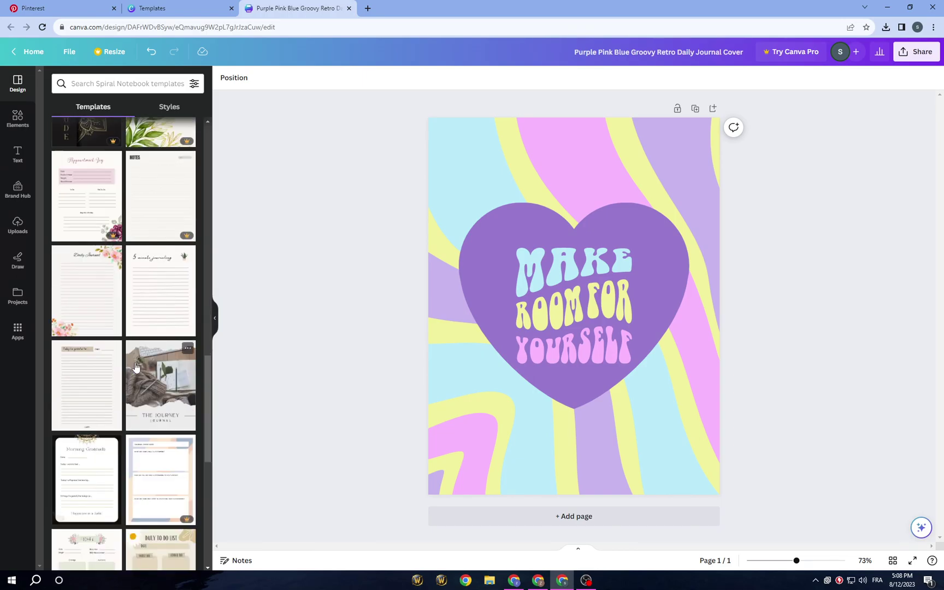
scroll(163, 398, down, 3)
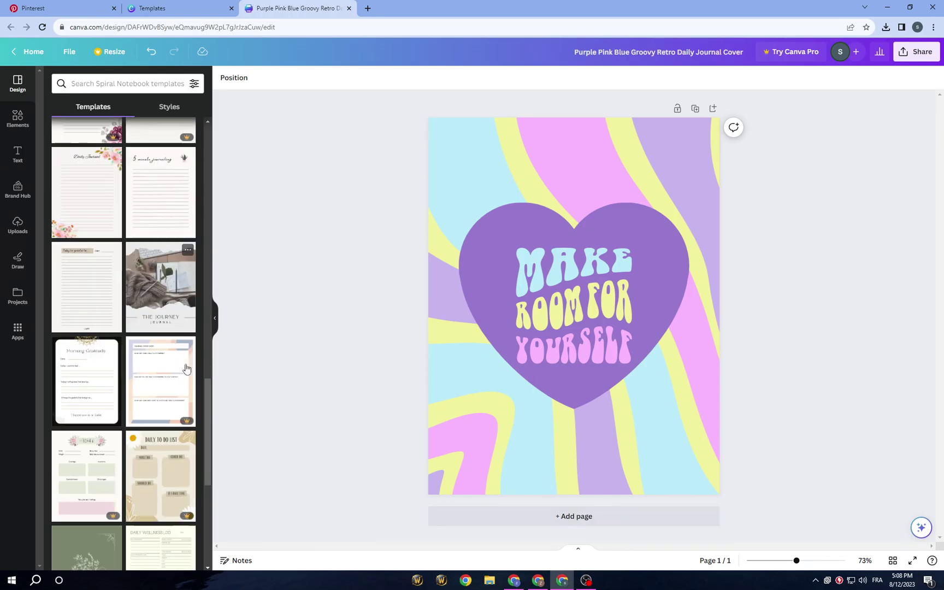
scroll(163, 397, down, 8)
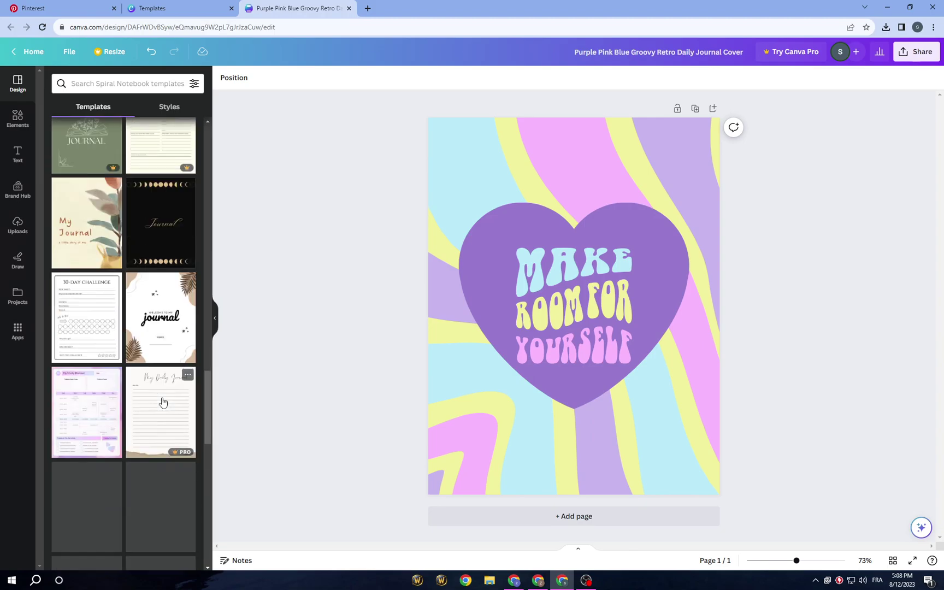
click(76, 415)
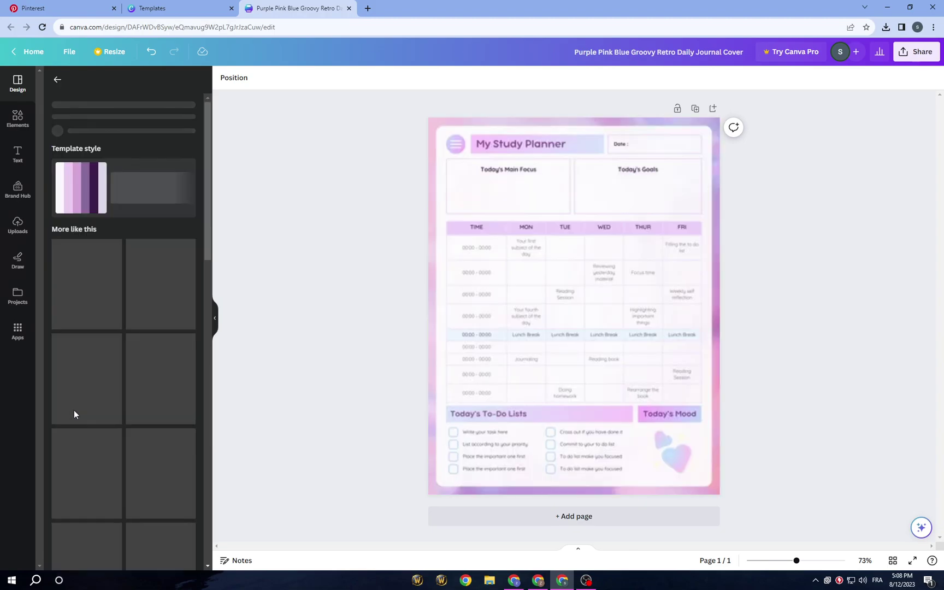
Step: Undo the study planner template on the cover and add a blank page after it
click(495, 376)
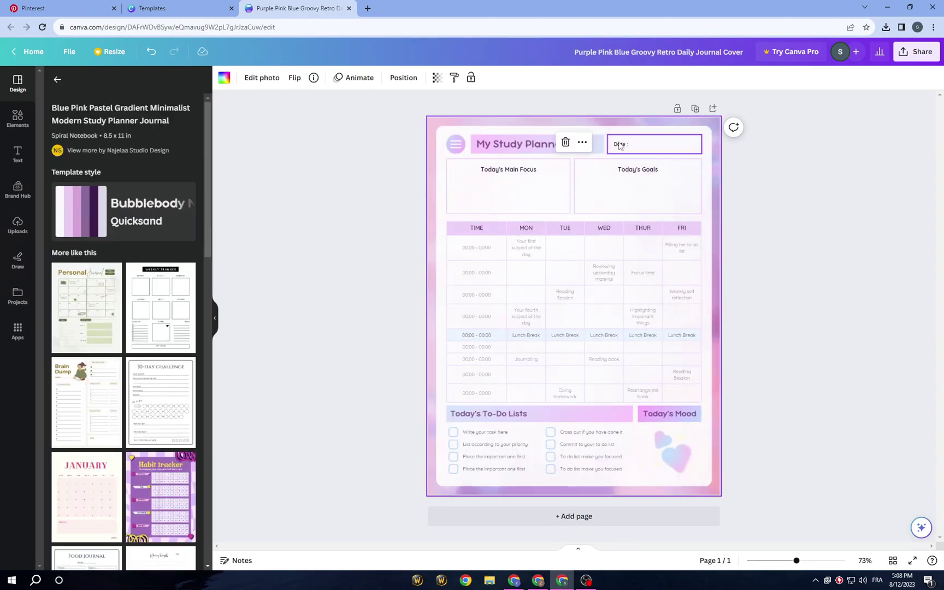
click(152, 51)
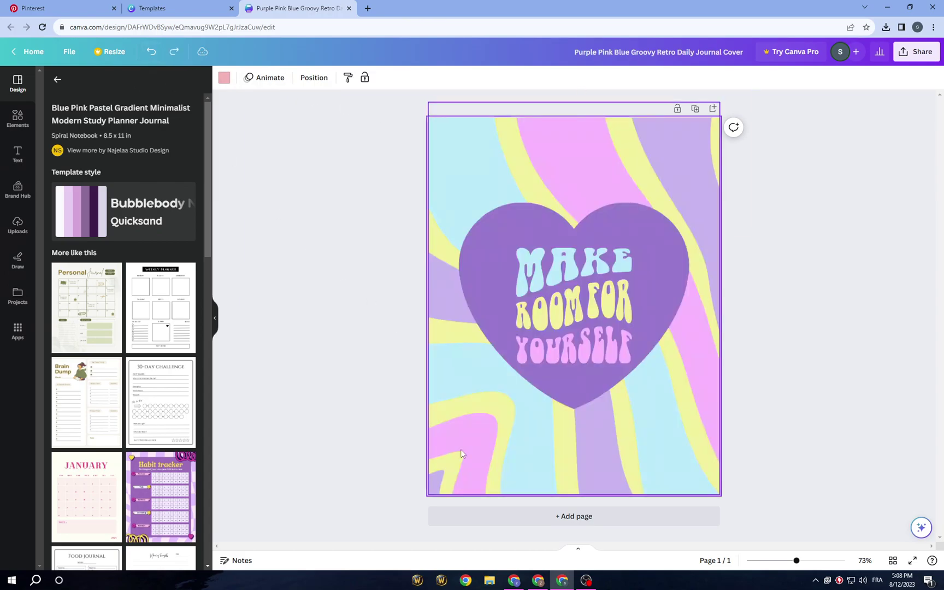
click(563, 515)
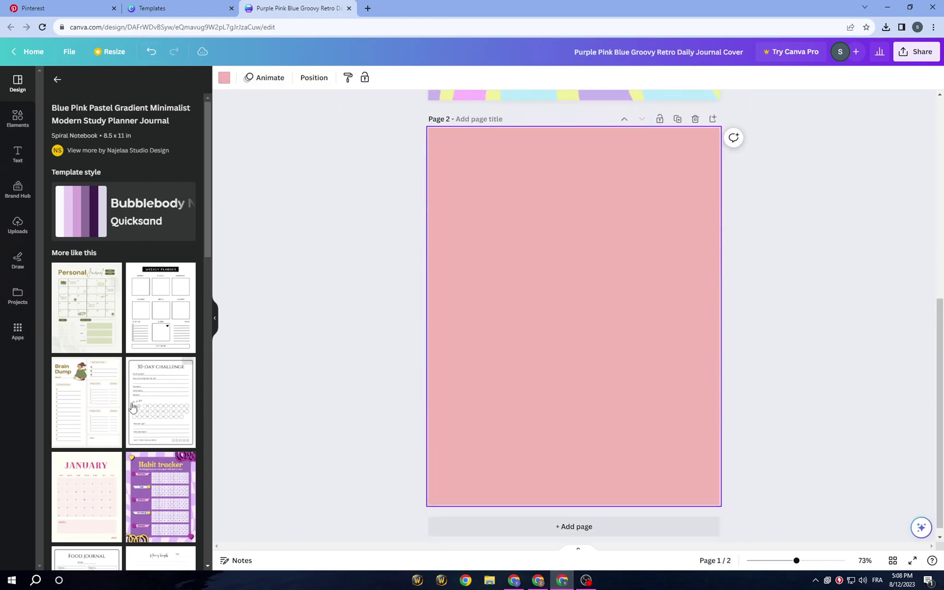
Step: Apply the Pink and Cream Calendar's January page to page 2
click(97, 497)
scroll(541, 451, up, 6)
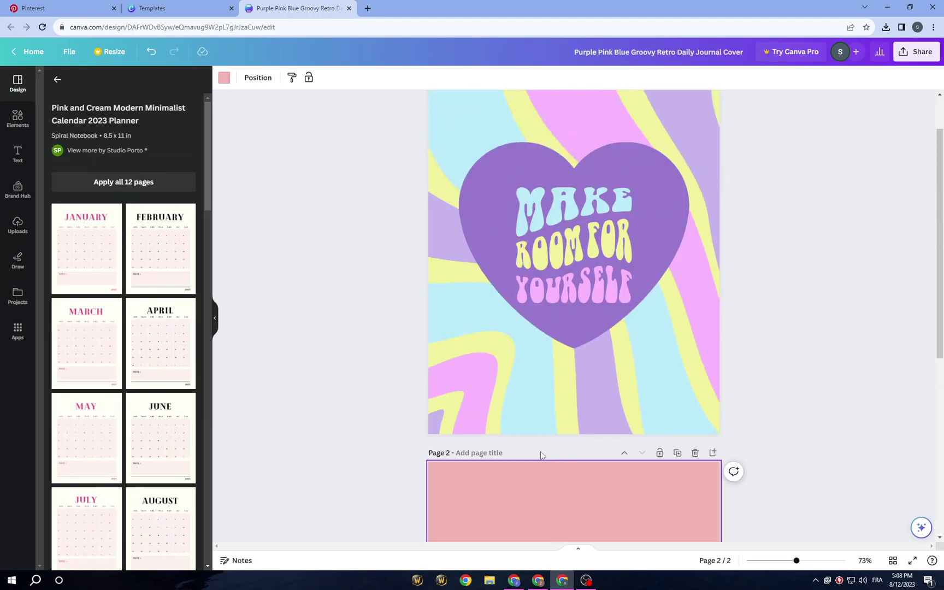
scroll(541, 451, down, 6)
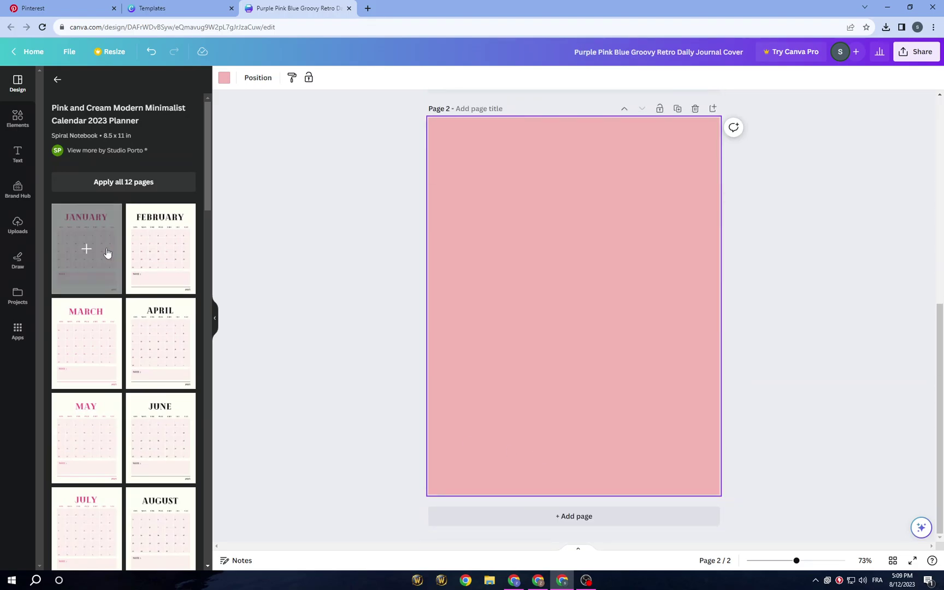
click(108, 253)
scroll(482, 349, up, 5)
scroll(481, 349, down, 5)
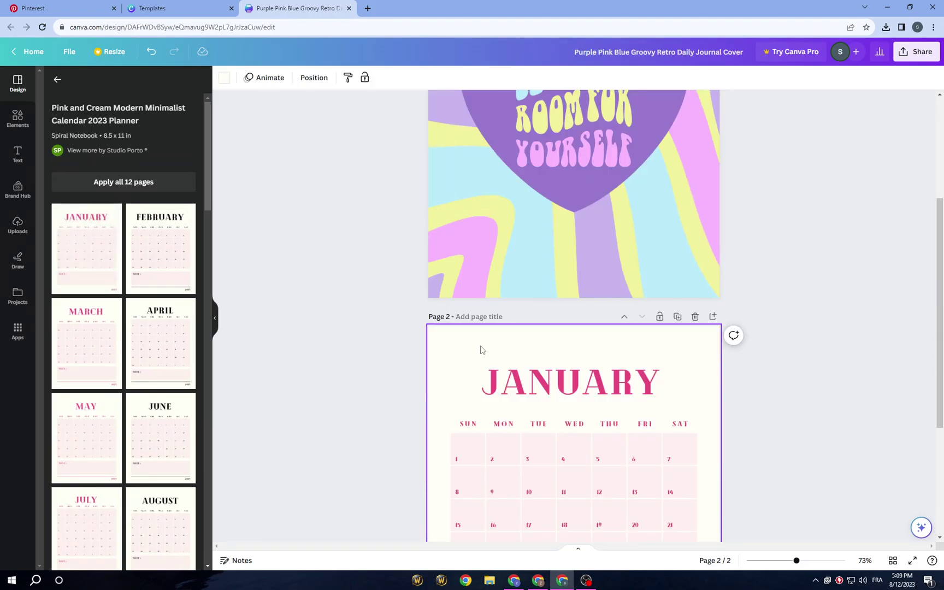
Step: Add a third page and give it the White Minimal Dot Grid journal layout
click(494, 516)
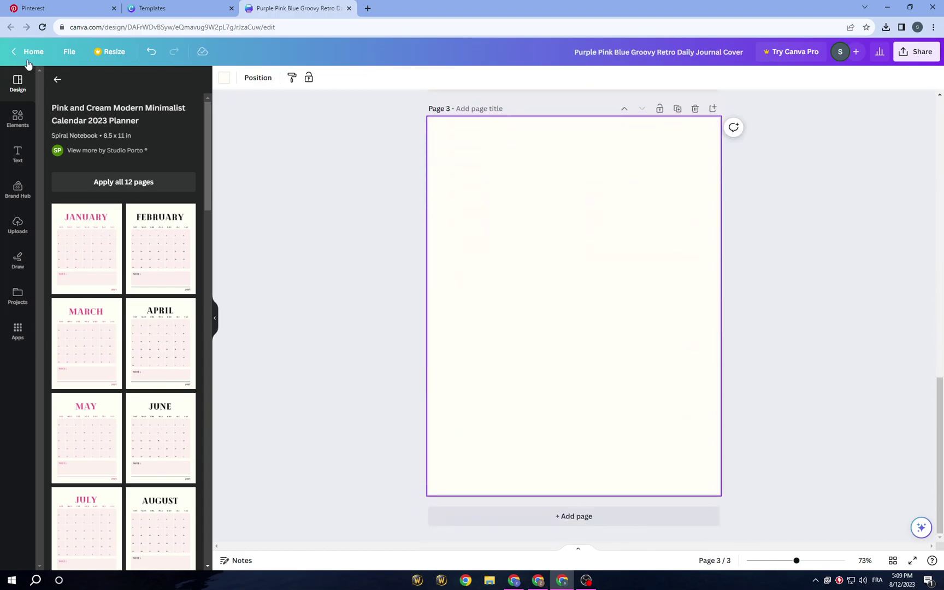
click(55, 81)
scroll(109, 349, down, 10)
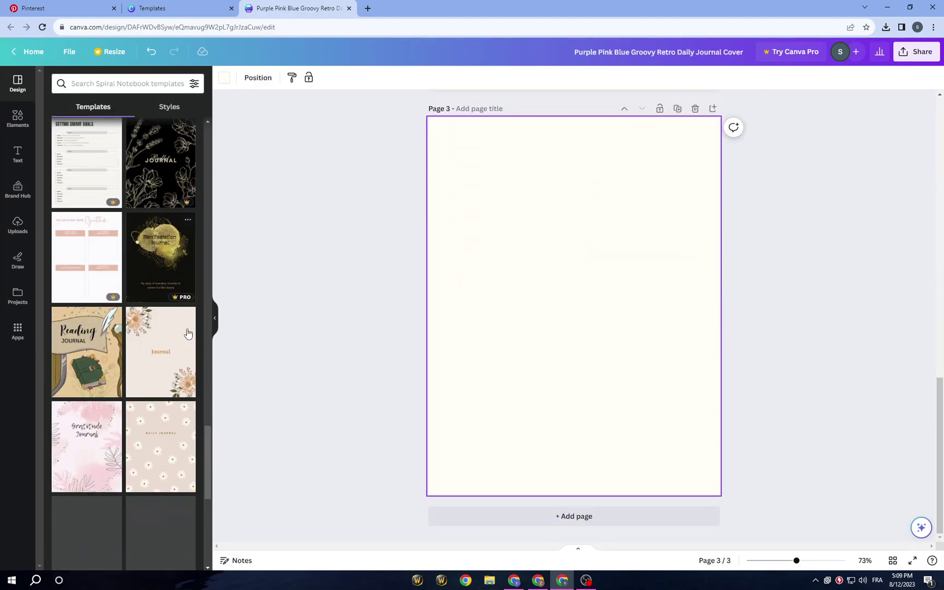
scroll(174, 431, down, 5)
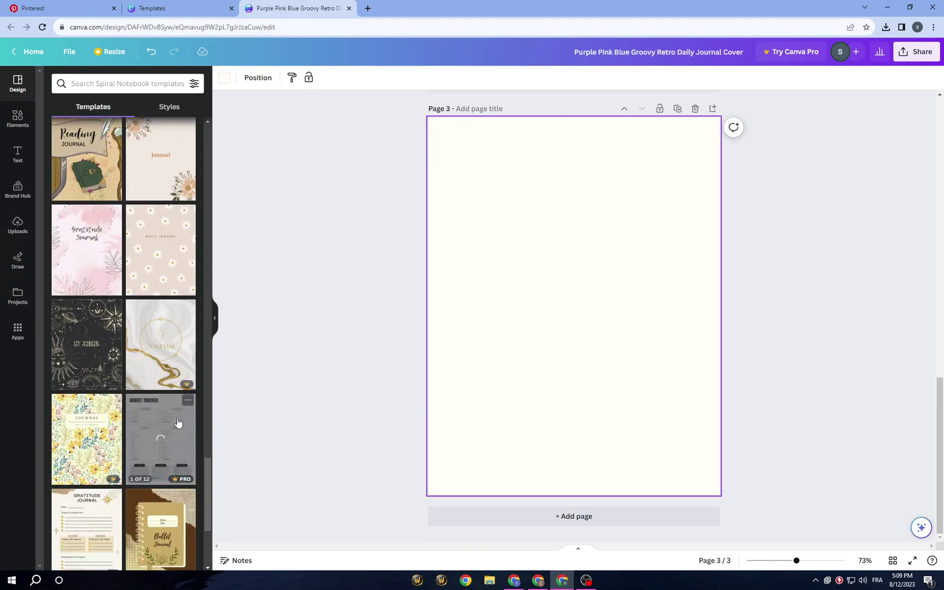
scroll(97, 451, down, 2)
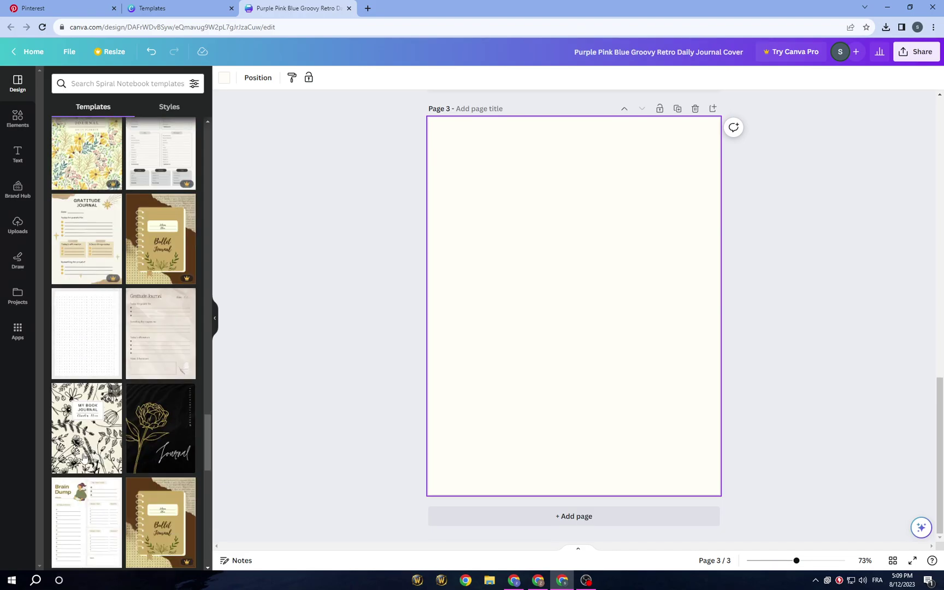
click(92, 329)
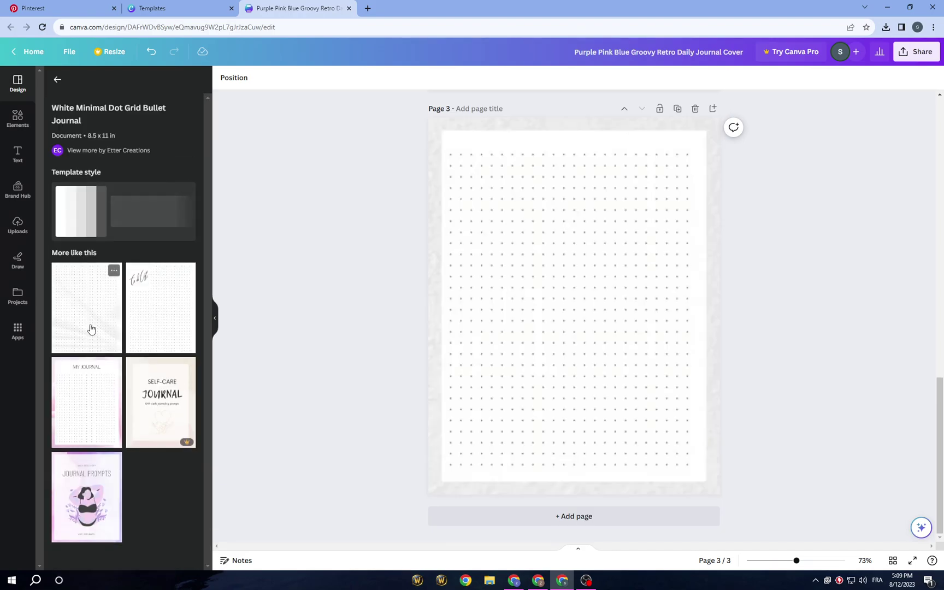
click(447, 387)
Step: On the cover, delete the 'Make room for yourself' lettering from the purple heart
scroll(383, 377, up, 12)
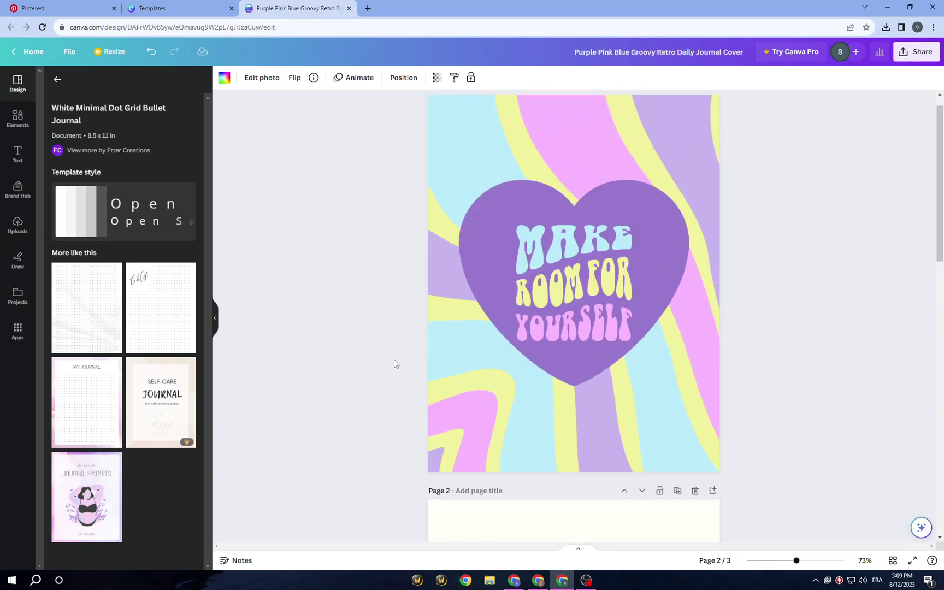
scroll(396, 363, up, 1)
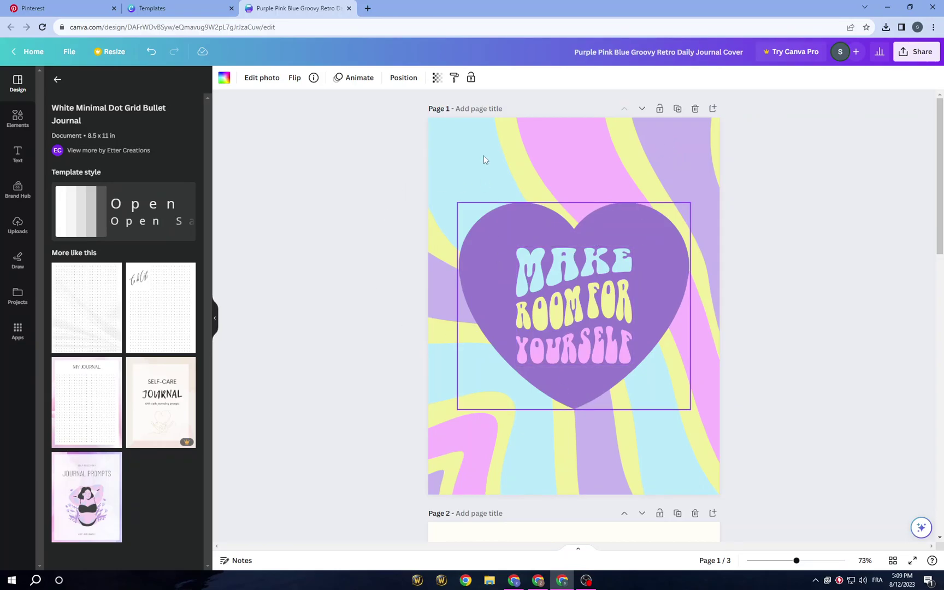
click(597, 313)
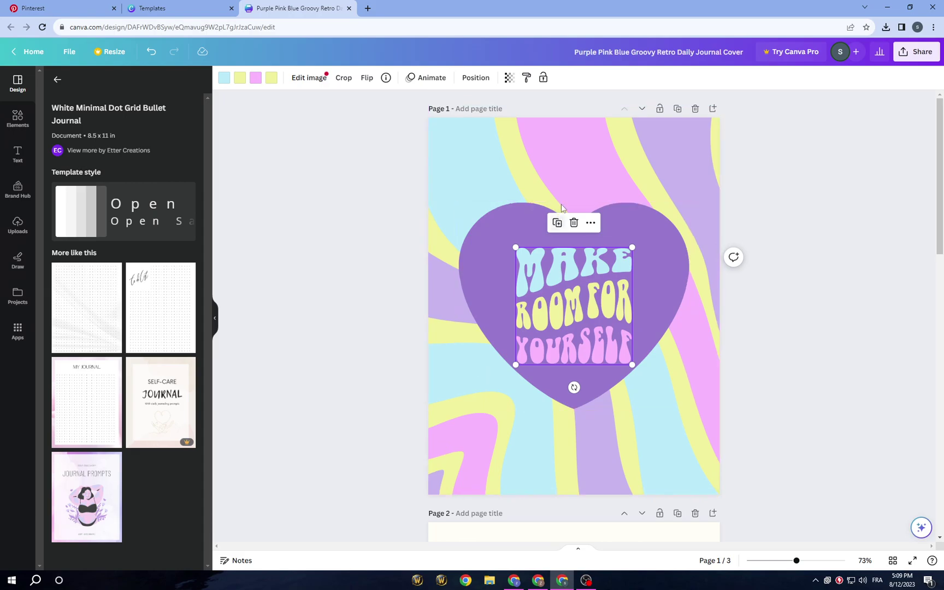
click(572, 222)
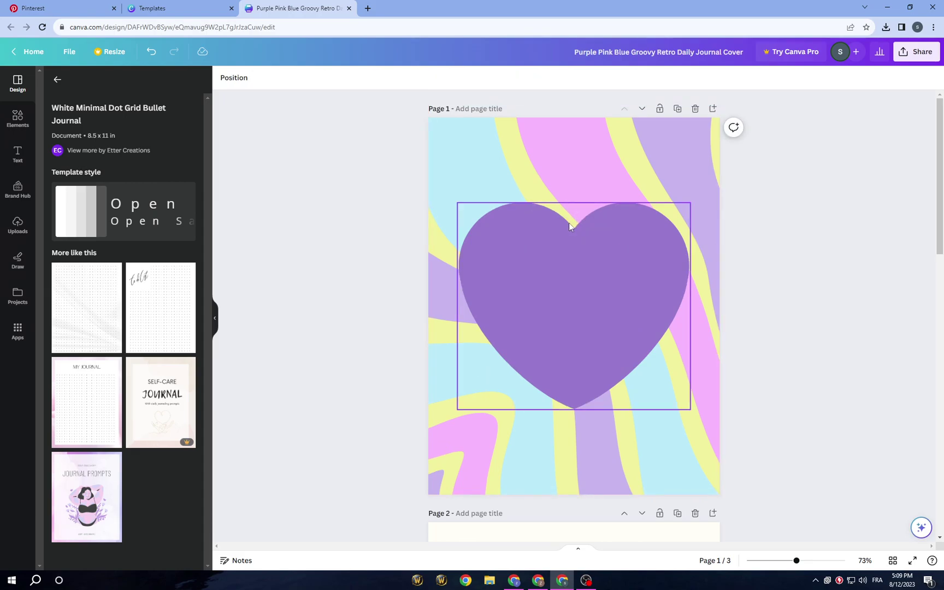
click(12, 155)
Step: Place the 'cold, smooth & tasty.' text combination over the heart and start editing its ANGELO BREWING caption
click(133, 112)
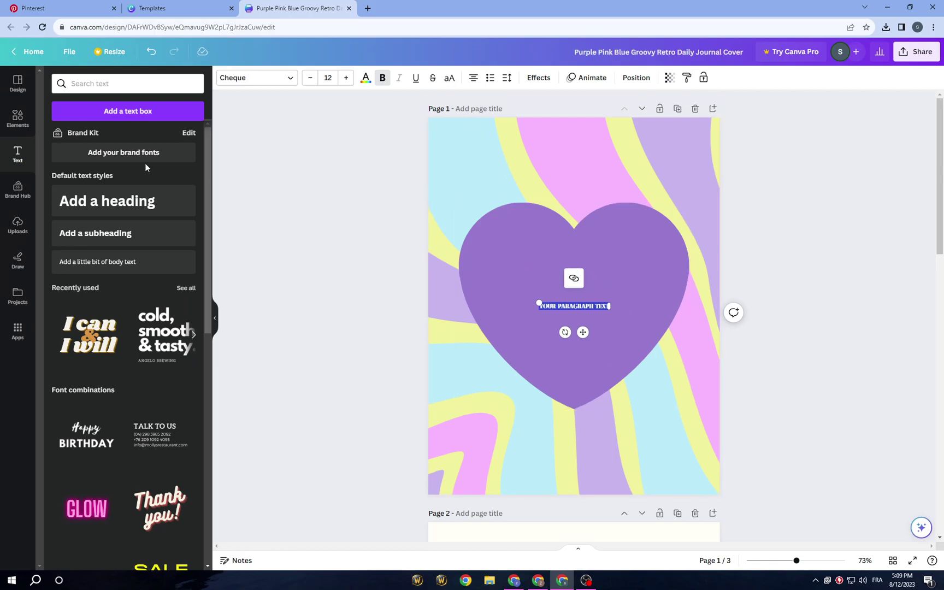
click(150, 51)
scroll(114, 459, down, 4)
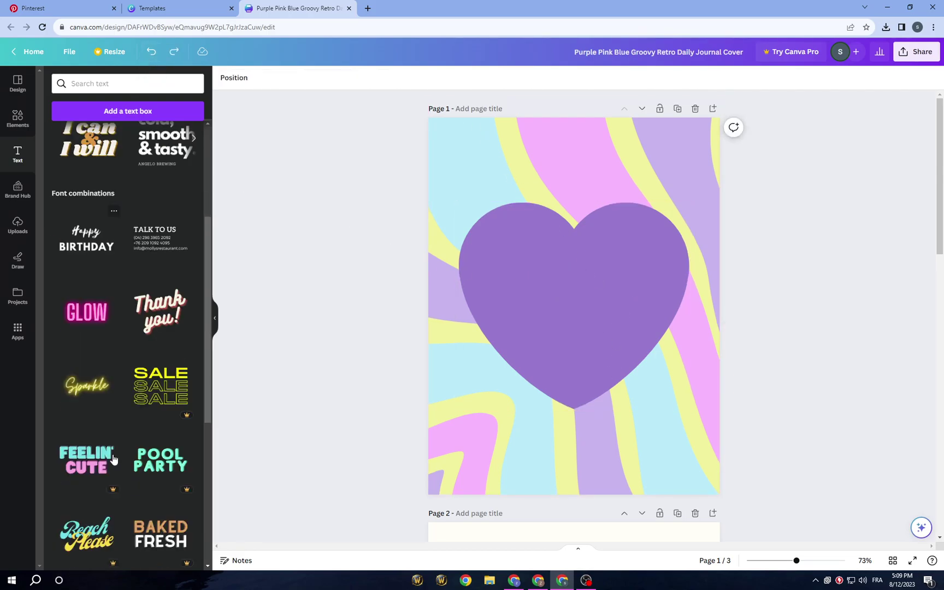
scroll(113, 459, down, 2)
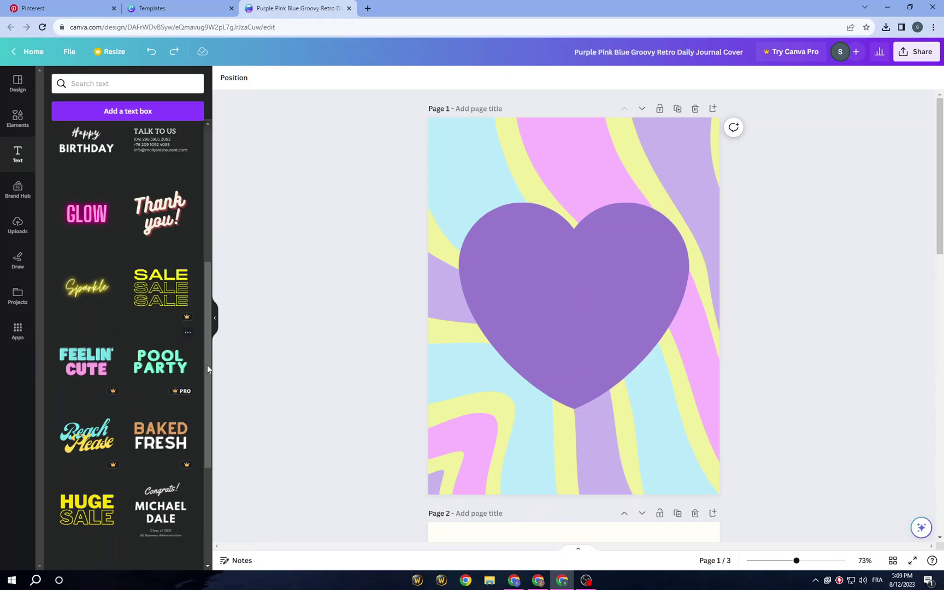
scroll(114, 348, up, 6)
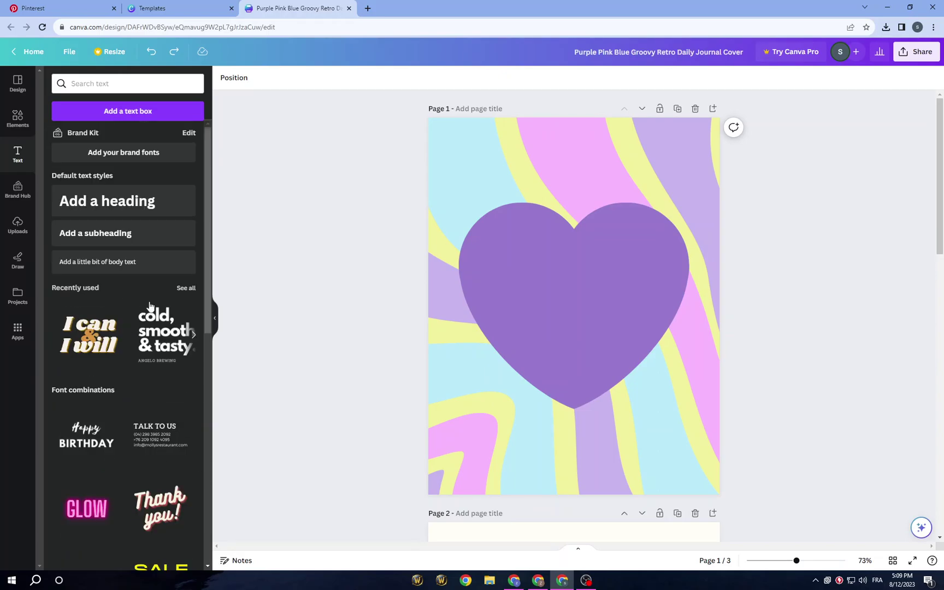
click(164, 334)
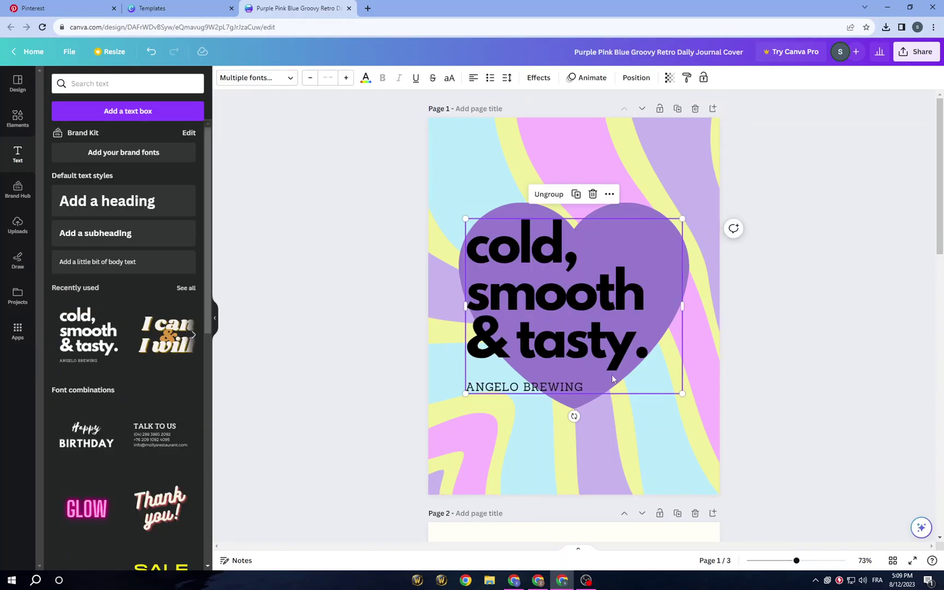
click(587, 387)
click(578, 386)
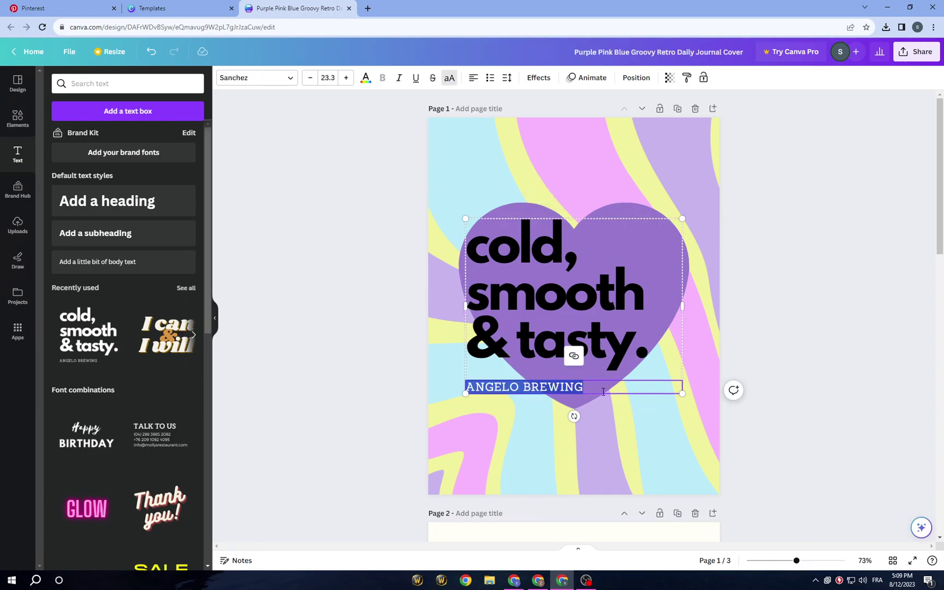
Step: Delete the ANGELO BREWING caption, retype the heading as 'journal', and move it onto the heart
key(BackSpace)
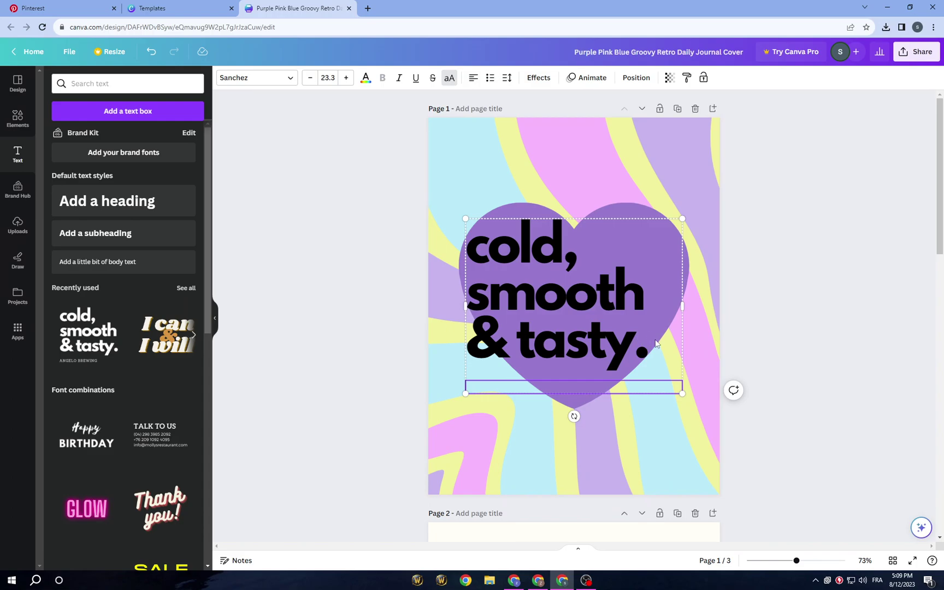
mouse_move(656, 348)
mouse_down()
mouse_move(603, 343)
mouse_move(731, 354)
mouse_move(661, 350)
mouse_up()
click(642, 347)
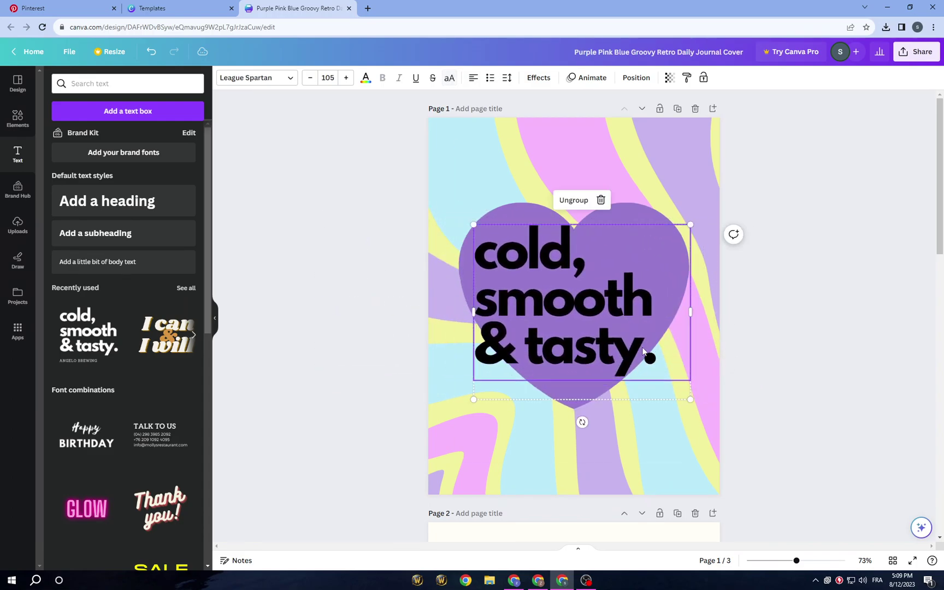
click(642, 347)
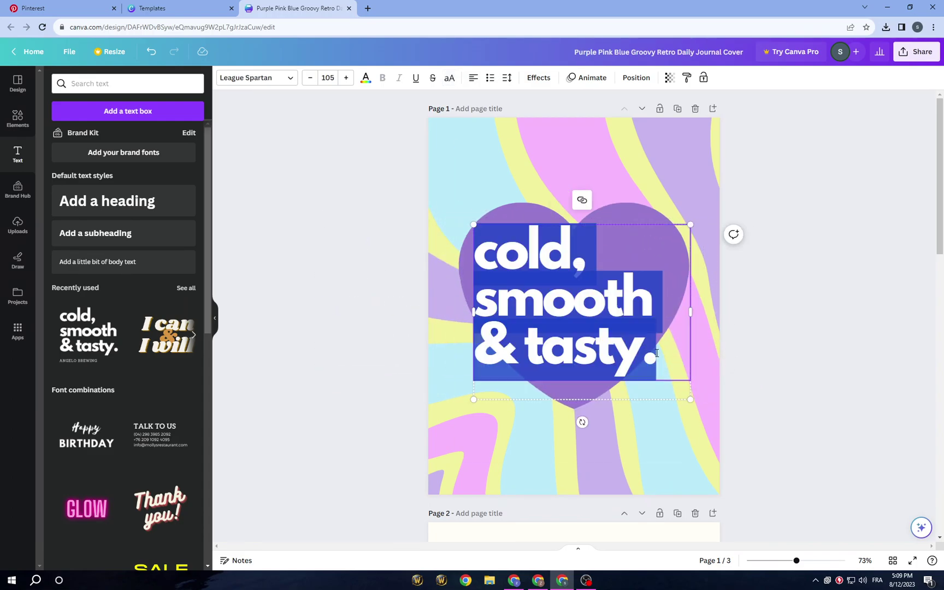
key(BackSpace)
text(kou)
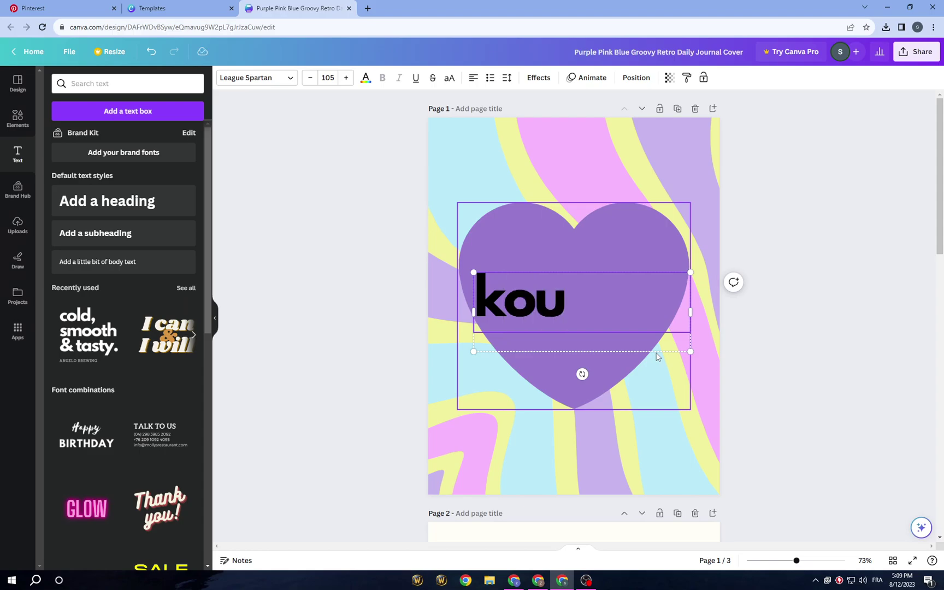
key(BackSpace)
key(BackSpace)
key(BackSpace)
text(jou)
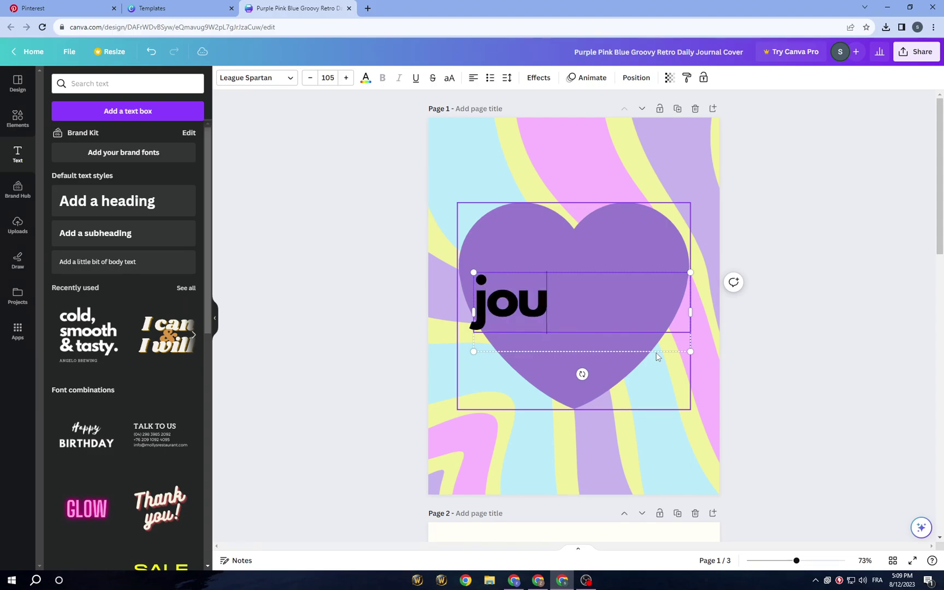
text(rnal)
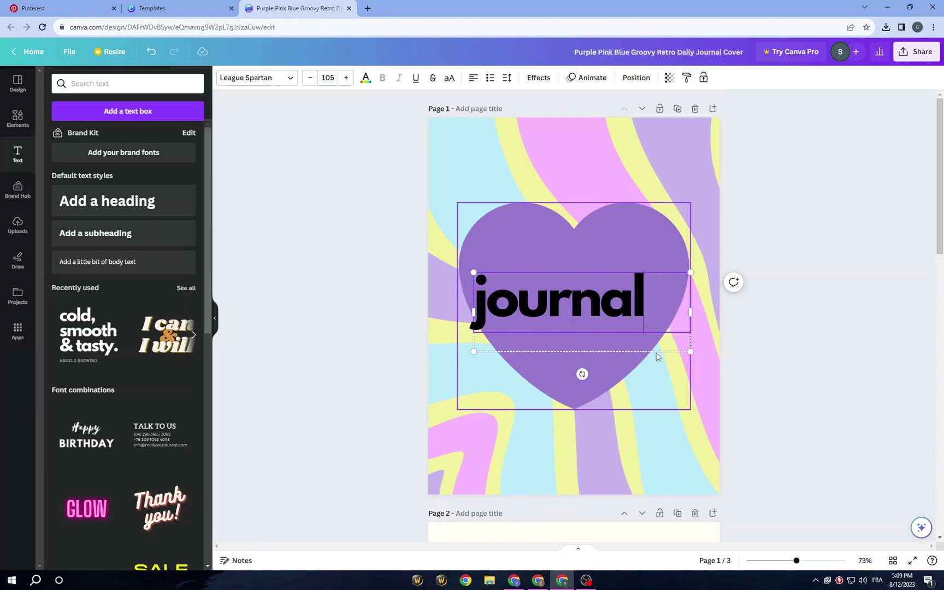
drag(626, 326, 635, 304)
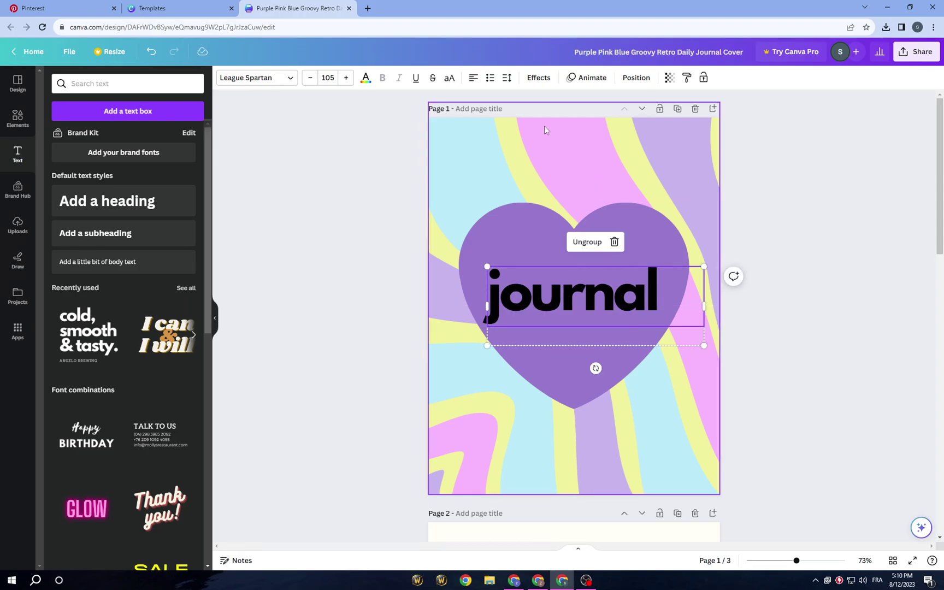
Step: Centre-align the 'journal' text and shift it slightly left within the heart
click(474, 78)
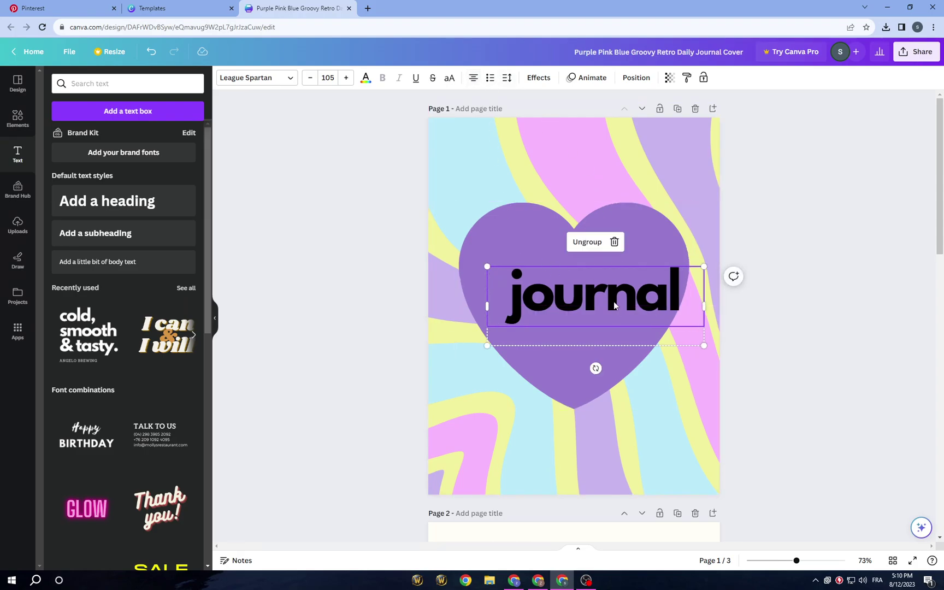
drag(613, 305, 591, 308)
click(311, 294)
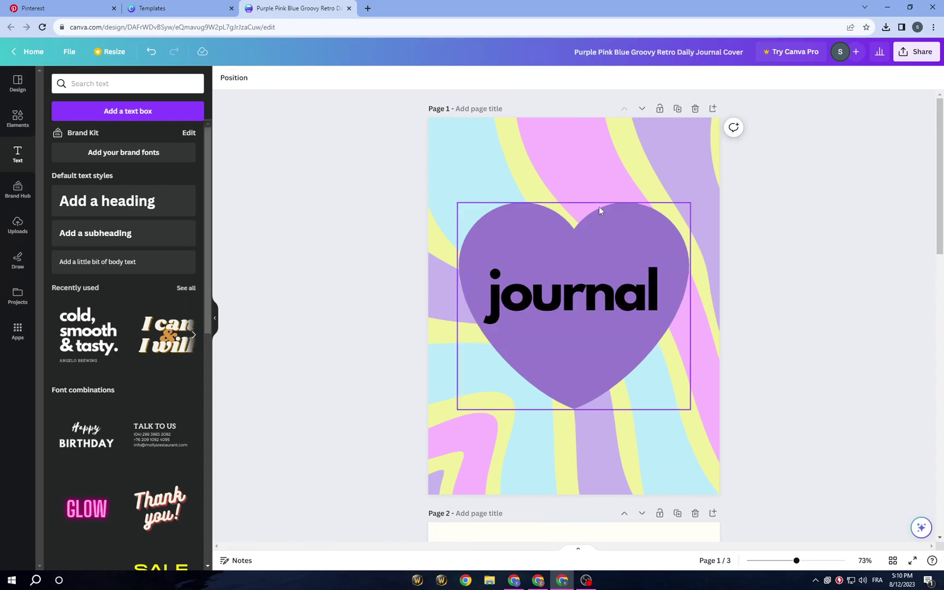
Step: Delete the groovy background image from the cover
click(512, 218)
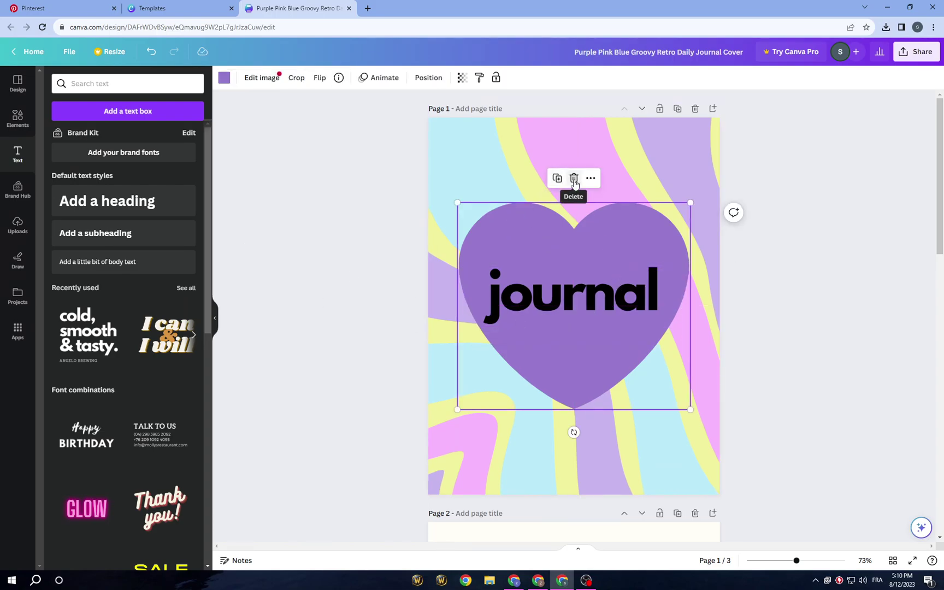
click(472, 136)
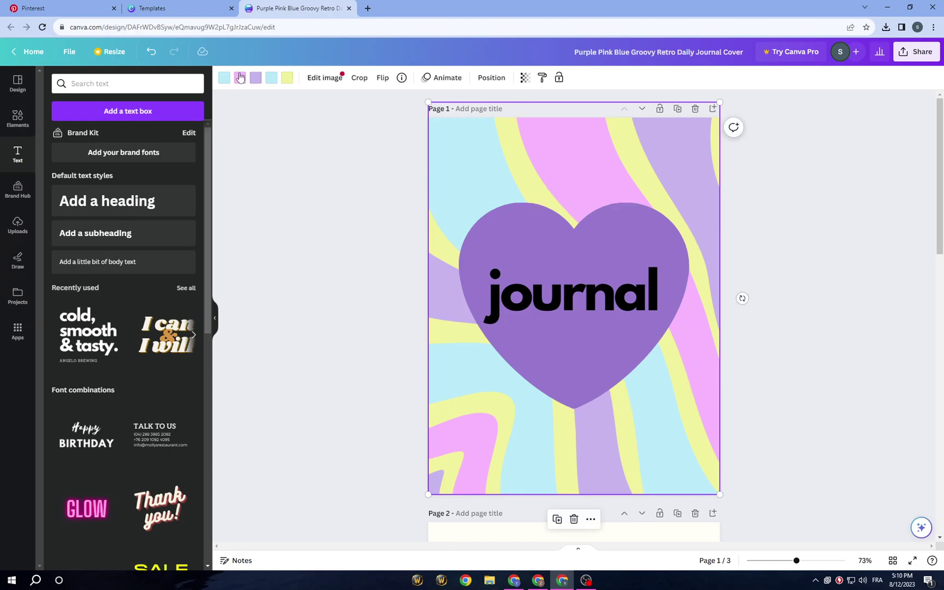
right_click(477, 164)
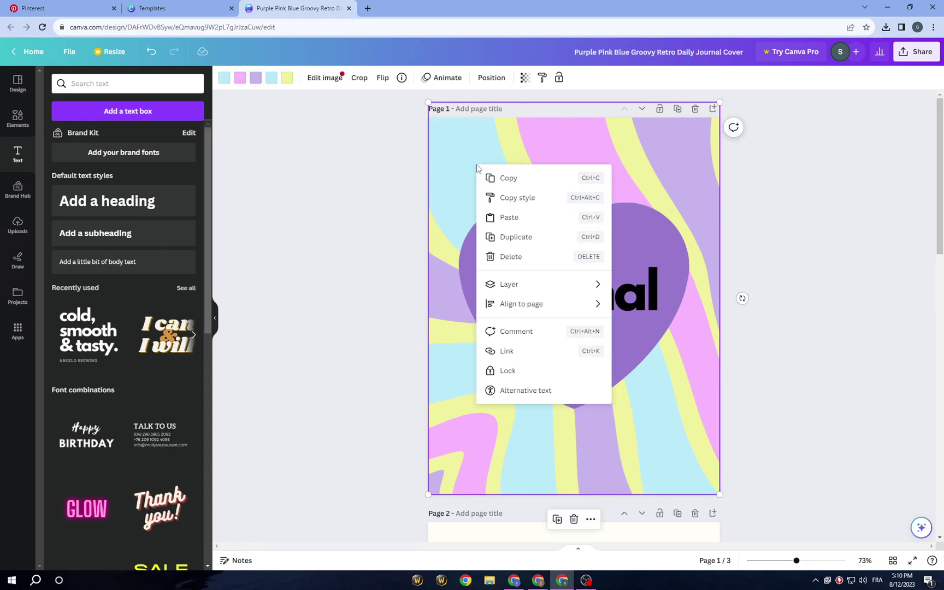
click(396, 168)
click(522, 145)
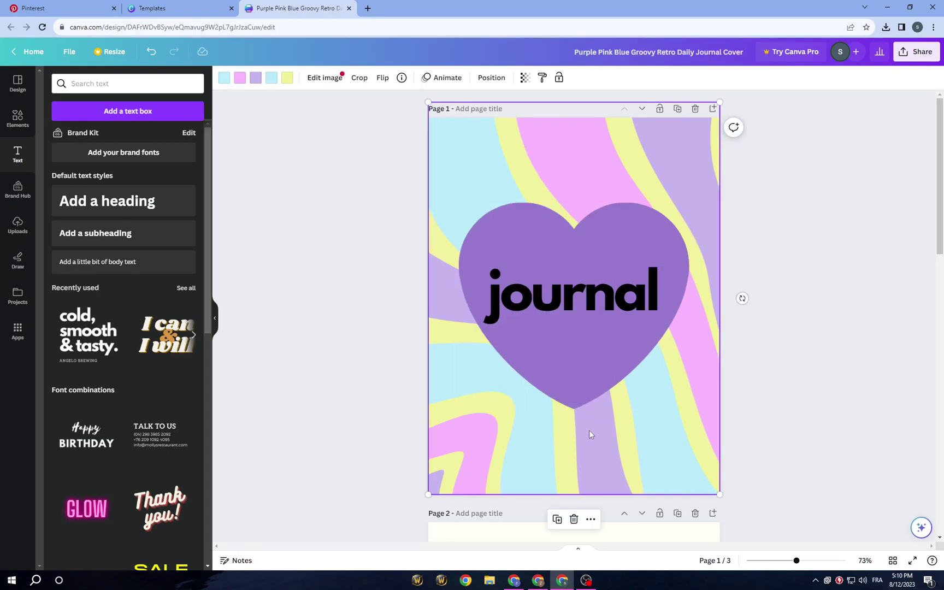
click(573, 519)
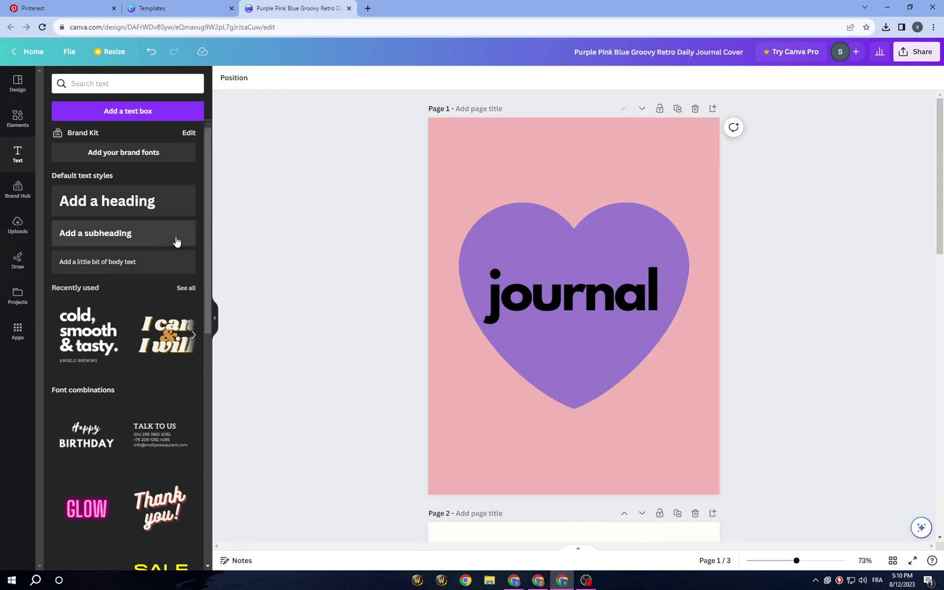
Step: Turn the page background white and delete the purple heart
click(466, 162)
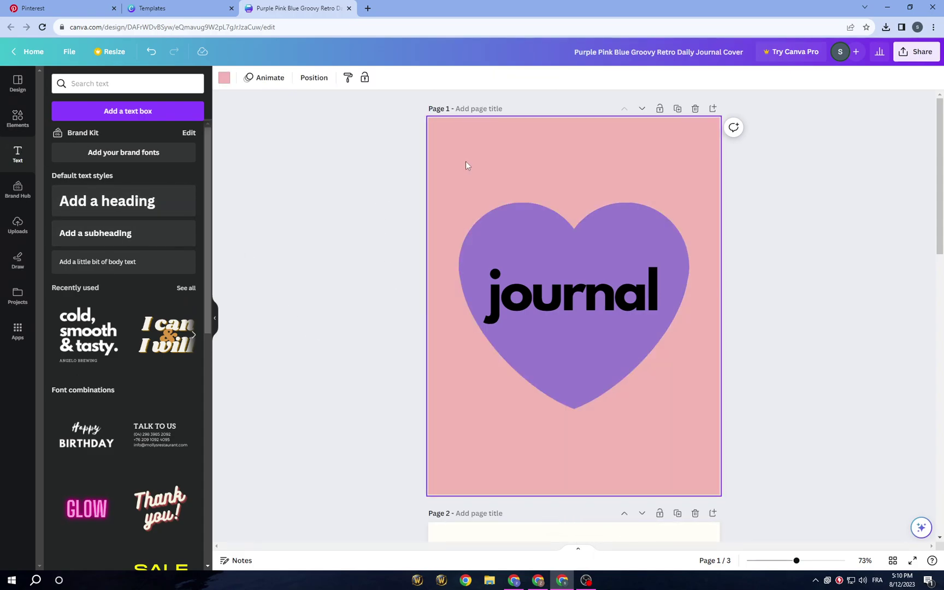
click(224, 78)
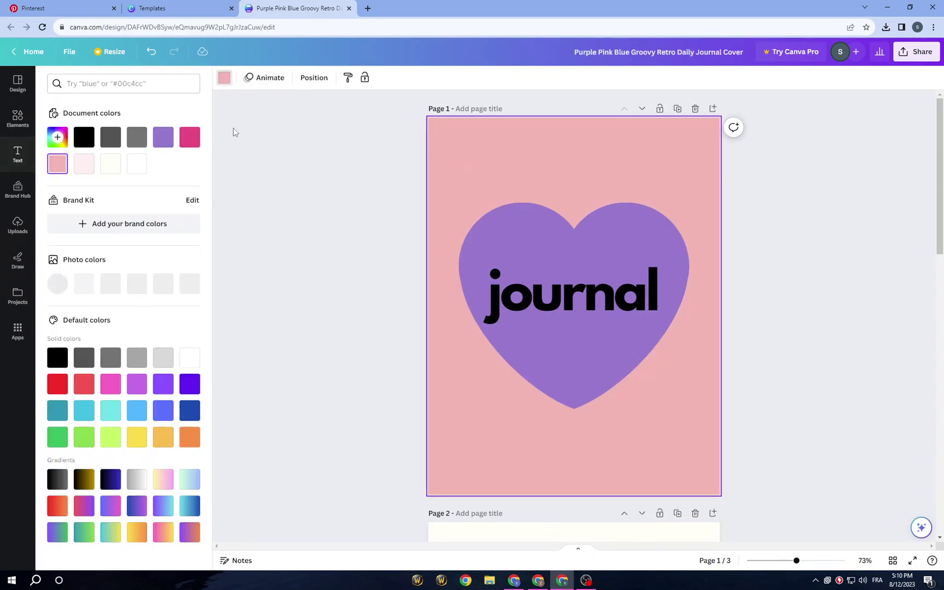
click(134, 168)
click(589, 239)
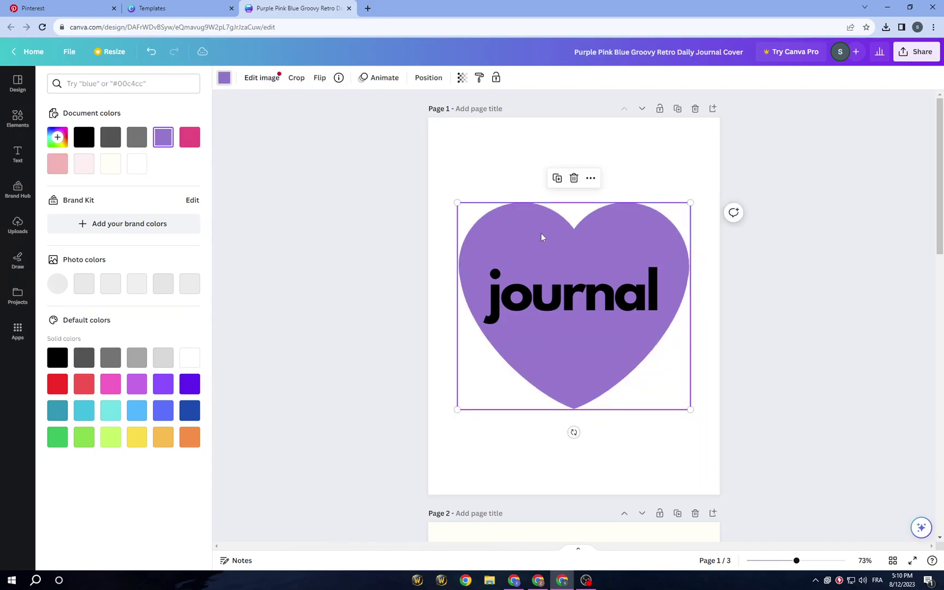
click(574, 178)
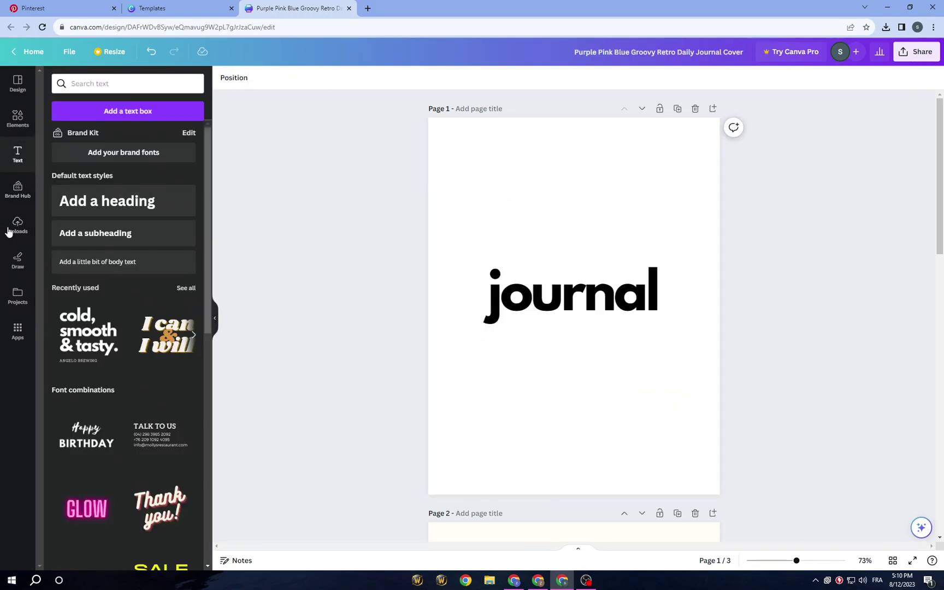
Step: Upload the grey glowing-ring and pink aura wallpapers to Canva
click(28, 228)
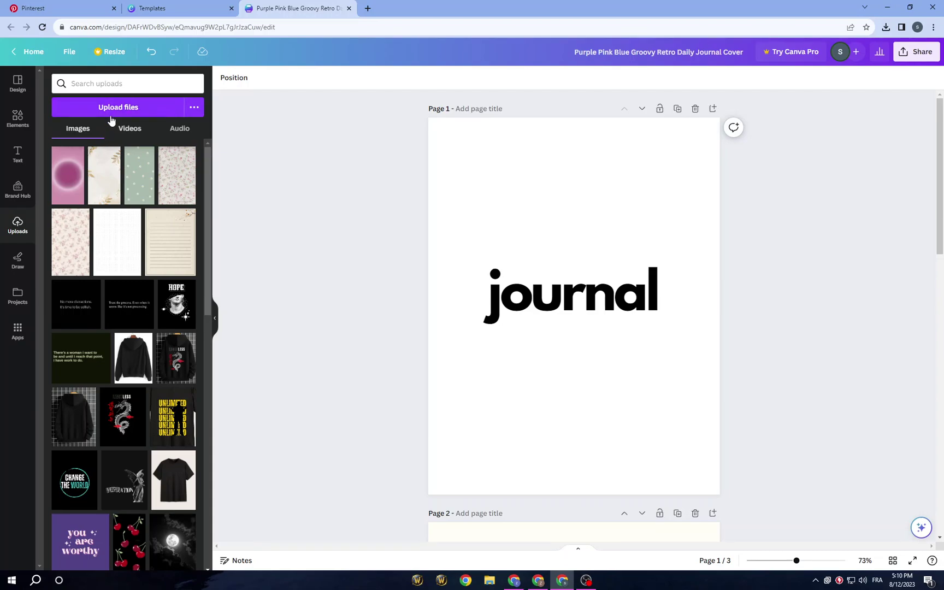
click(131, 104)
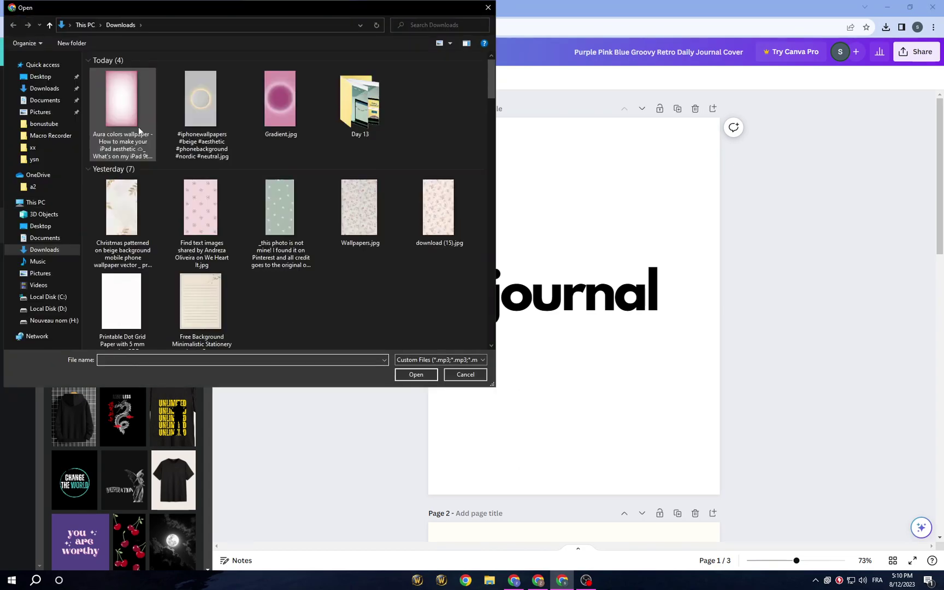
click(201, 122)
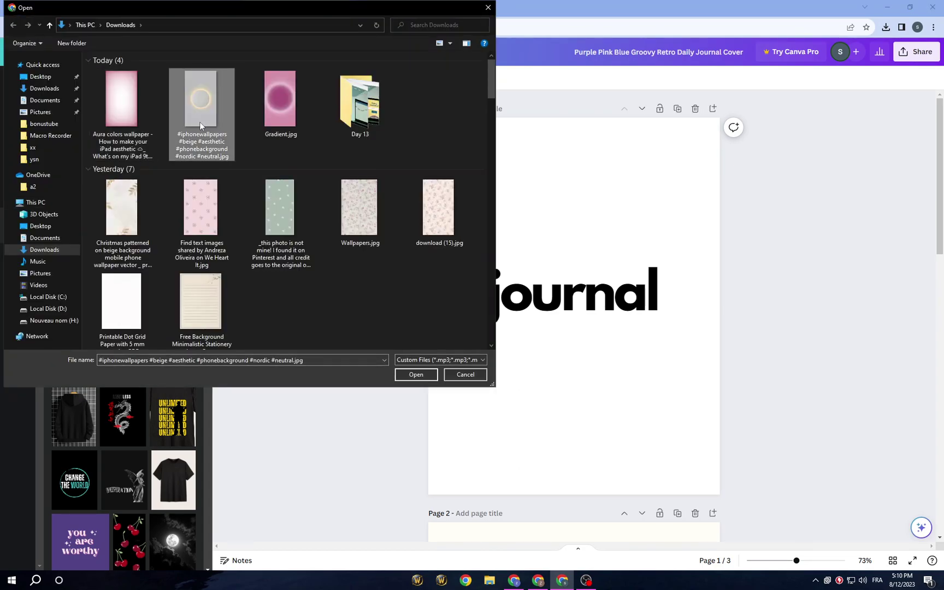
click(137, 120)
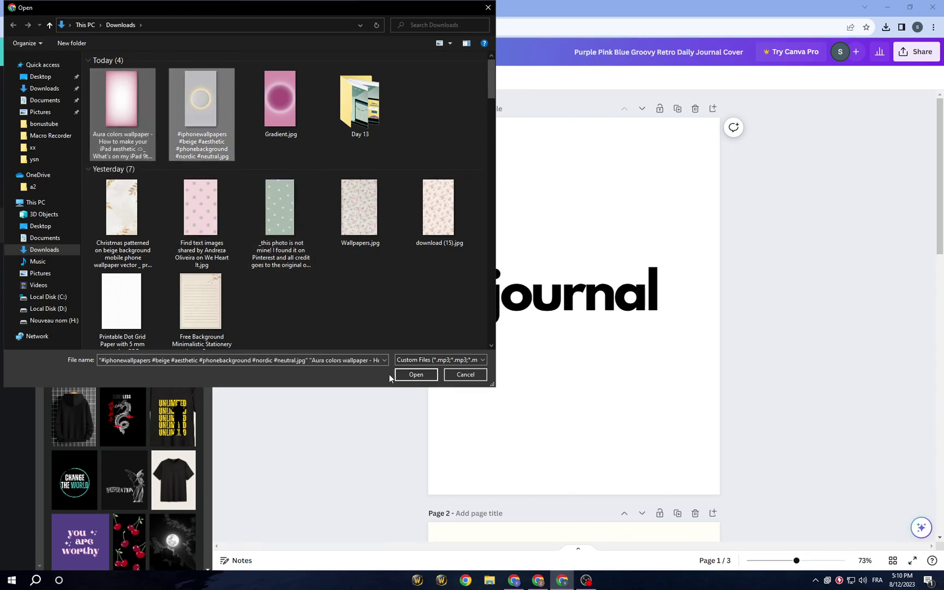
click(416, 375)
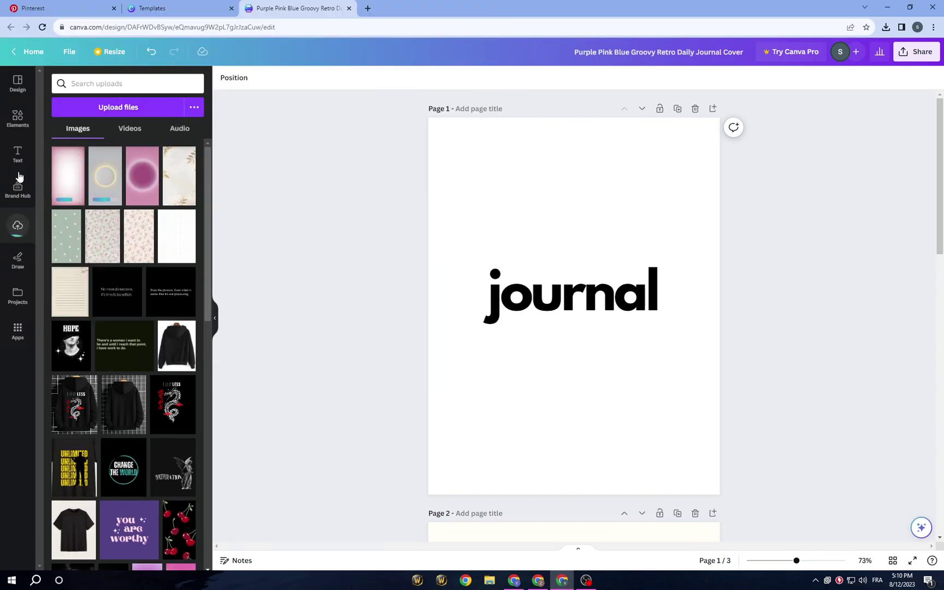
Step: Set the grey glowing-ring image as the cover background and nudge 'journal' down-right
click(110, 177)
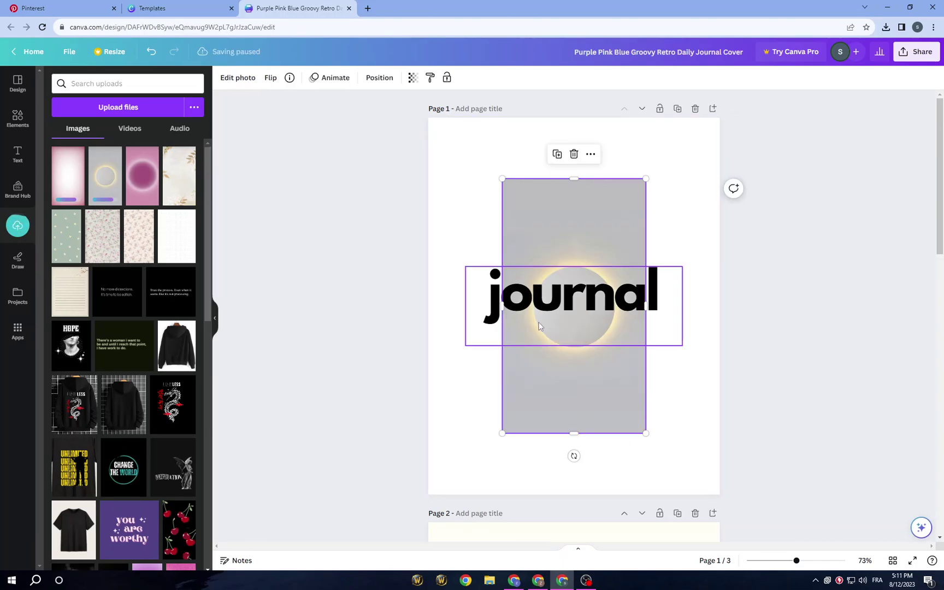
right_click(580, 389)
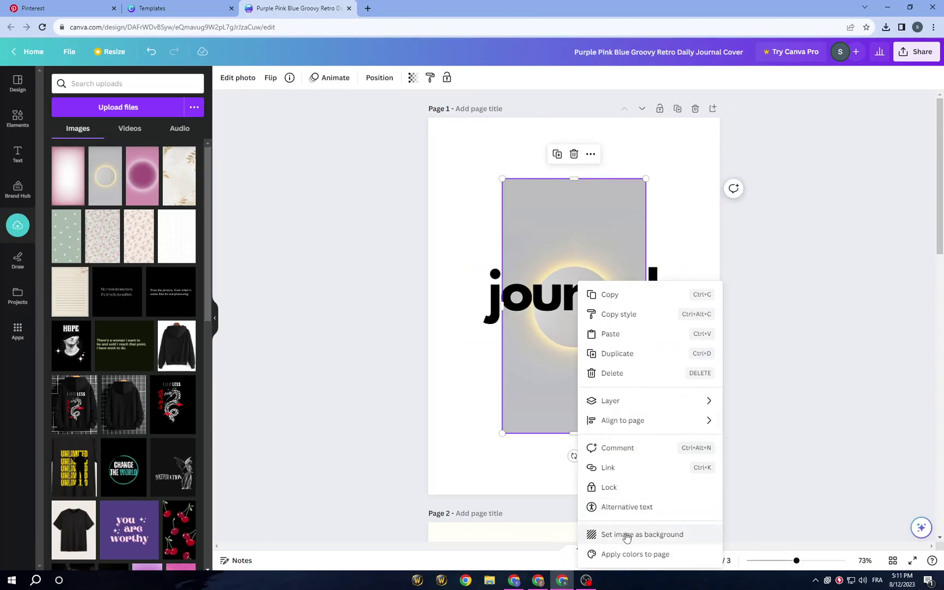
click(655, 541)
drag(471, 324, 479, 335)
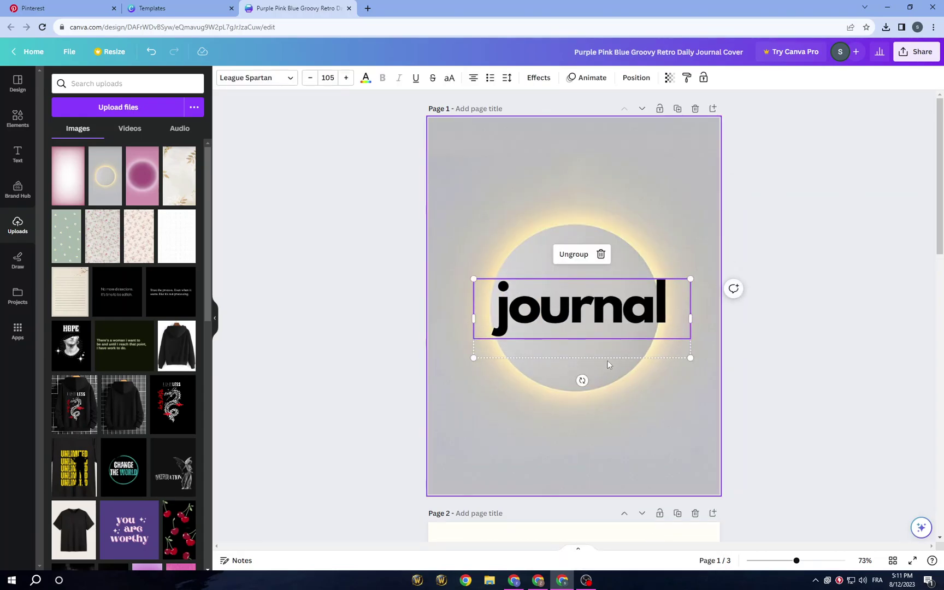
Step: Shrink the 'journal' heading and centre it inside the glowing circle
click(531, 397)
click(555, 324)
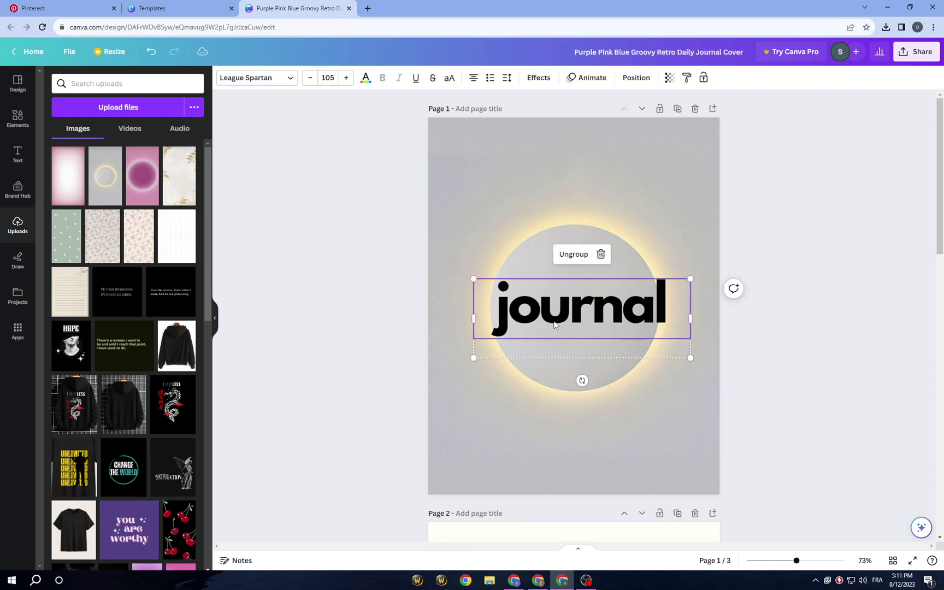
click(558, 359)
click(554, 325)
mouse_move(474, 280)
mouse_down()
mouse_move(573, 312)
mouse_move(566, 296)
mouse_move(472, 269)
mouse_up()
click(513, 258)
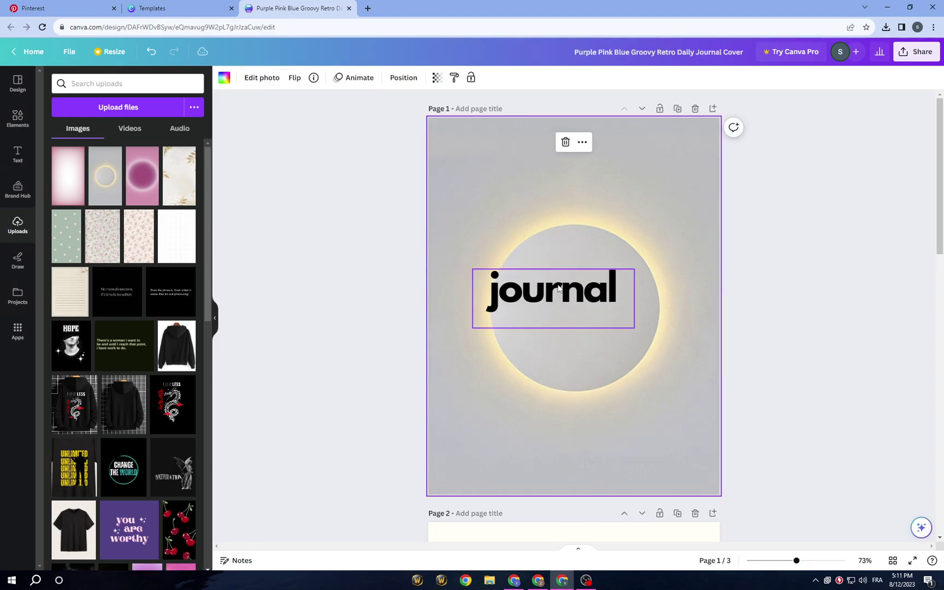
drag(555, 292, 577, 303)
Step: Set the background image's transparency to about 78 and nudge 'journal' slightly lower
click(478, 252)
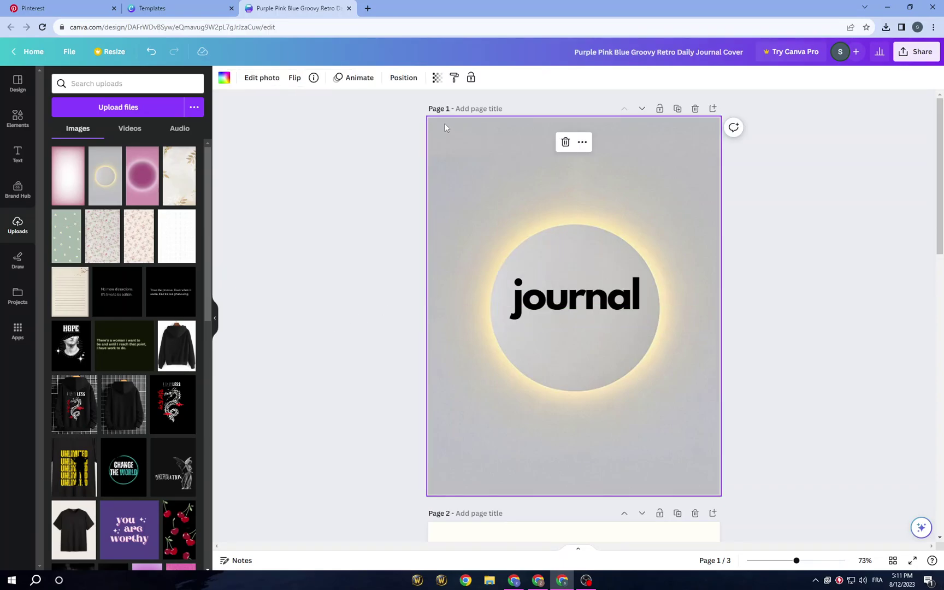
click(436, 77)
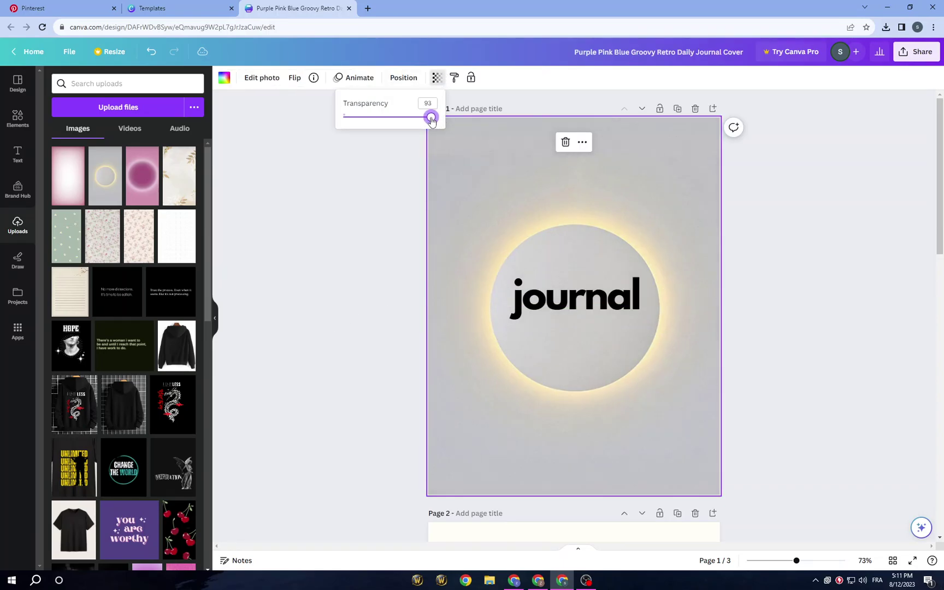
drag(431, 119, 414, 120)
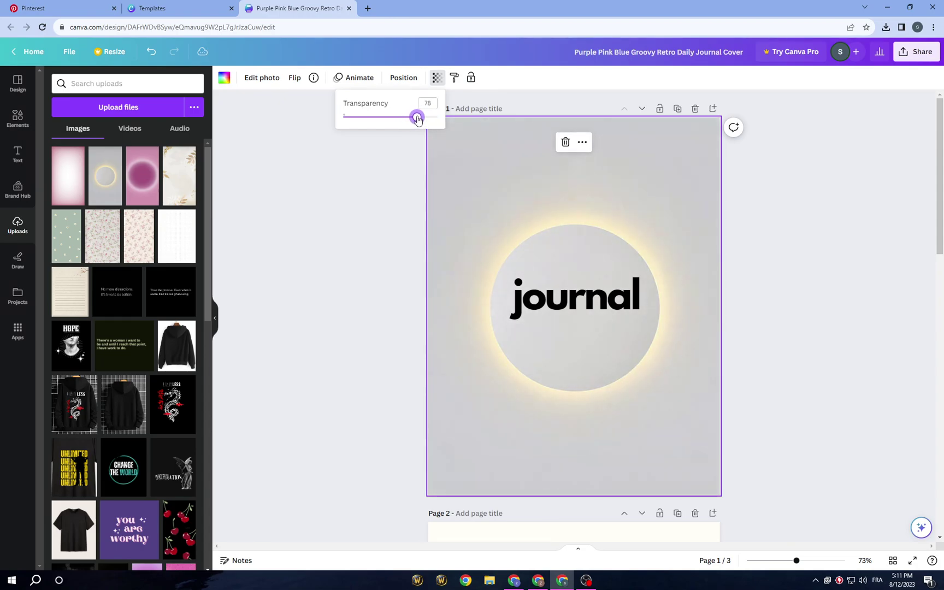
click(303, 276)
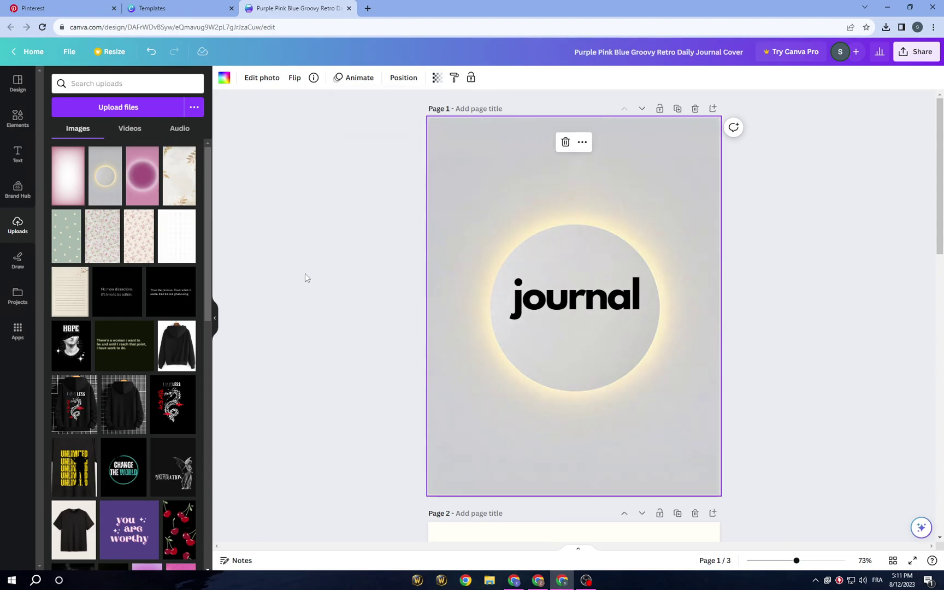
click(575, 292)
drag(575, 292, 575, 298)
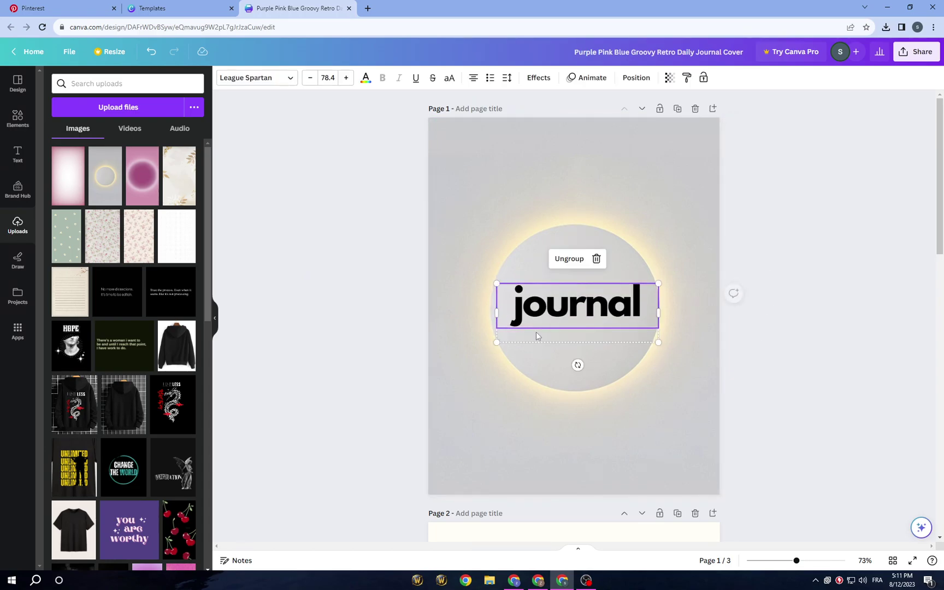
Step: Try white, beige and several searched 'yello' swatches on the 'journal' title
click(366, 80)
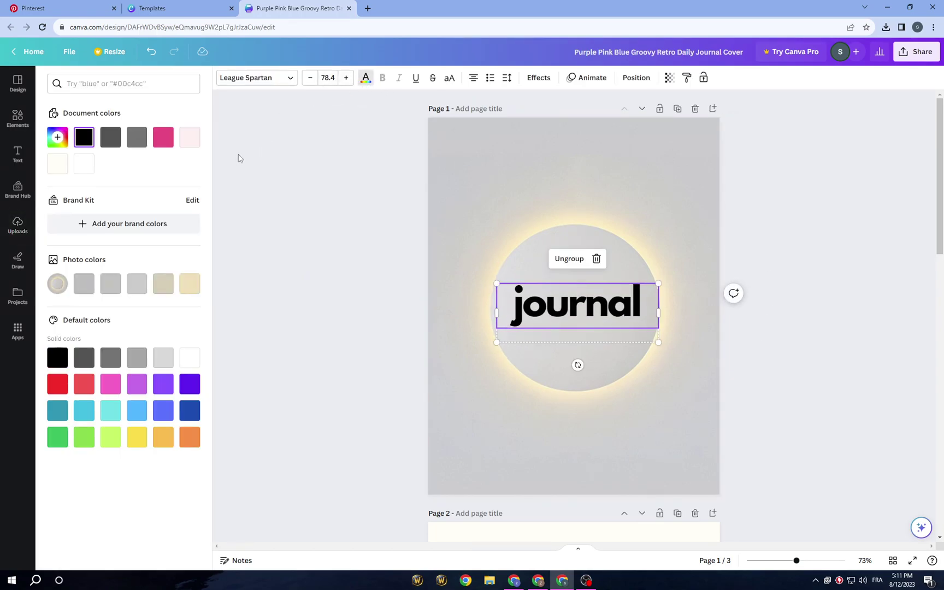
click(83, 166)
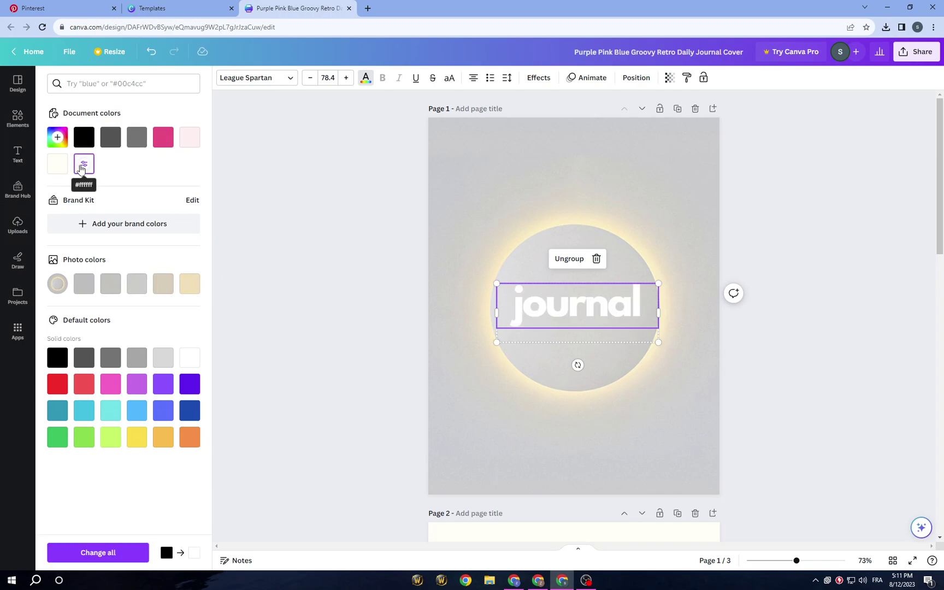
click(188, 293)
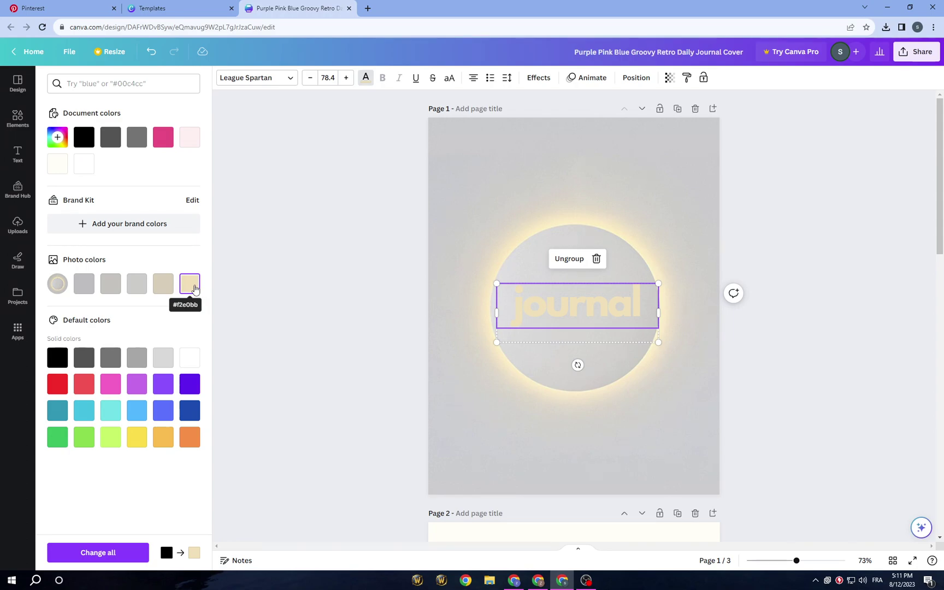
click(171, 83)
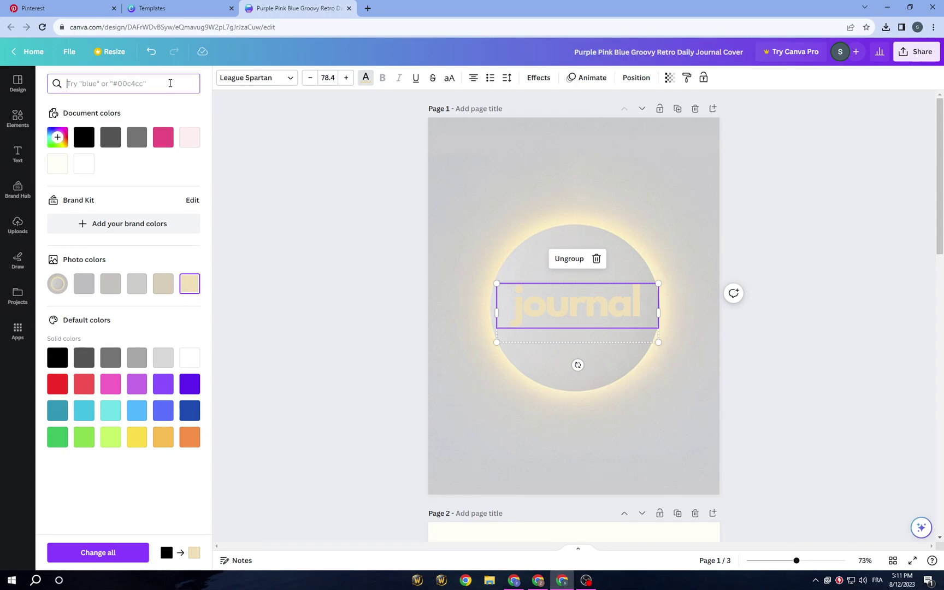
text(yello)
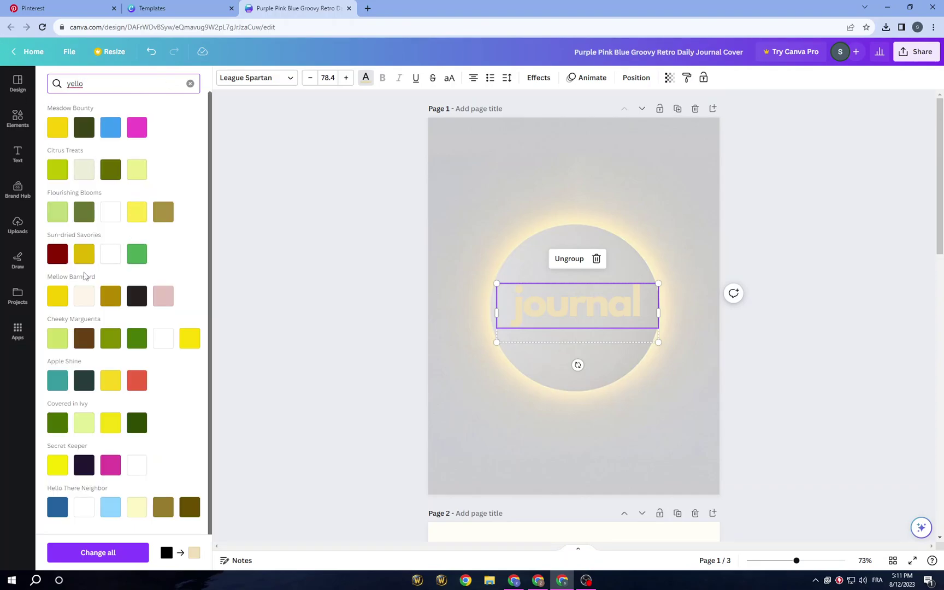
click(86, 254)
click(60, 296)
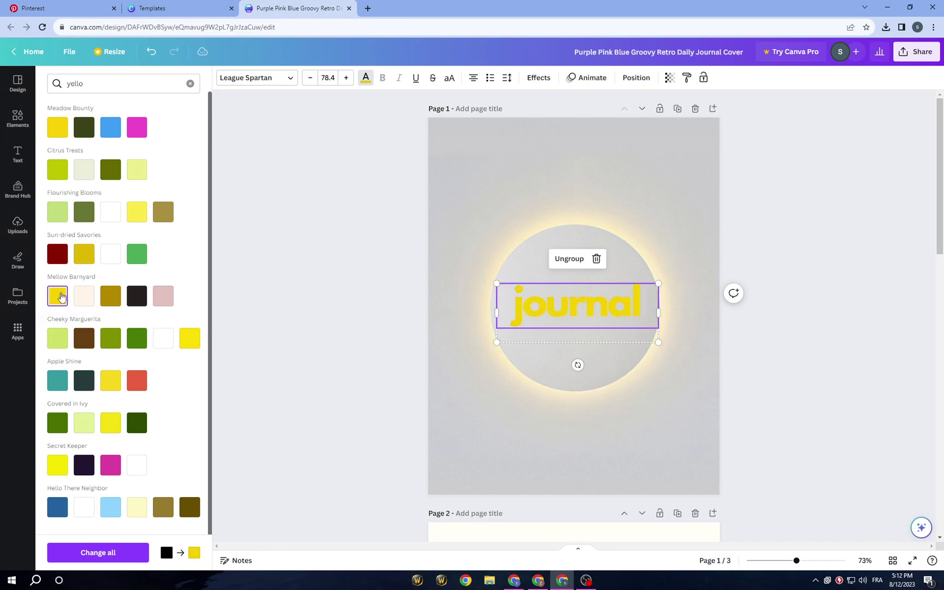
click(84, 254)
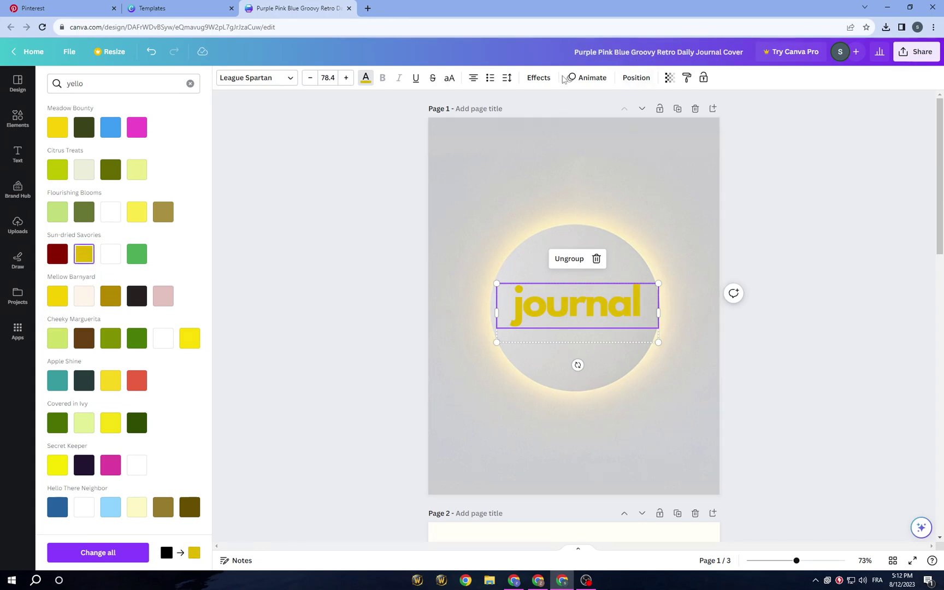
Step: Make the title partly transparent, drop the Hollow effect, and colour it muted olive gold
click(670, 78)
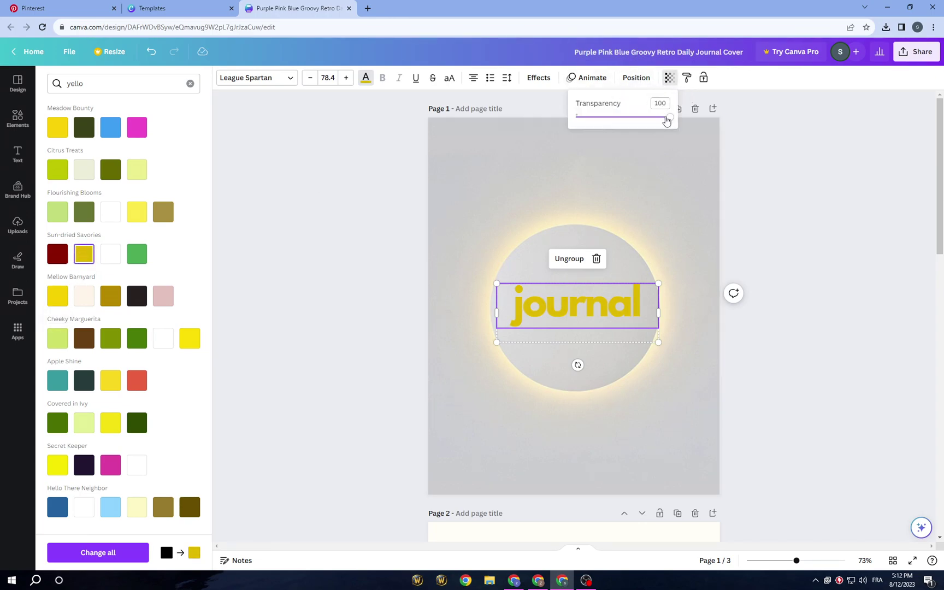
mouse_move(667, 121)
mouse_down()
mouse_move(621, 132)
mouse_move(654, 121)
mouse_up()
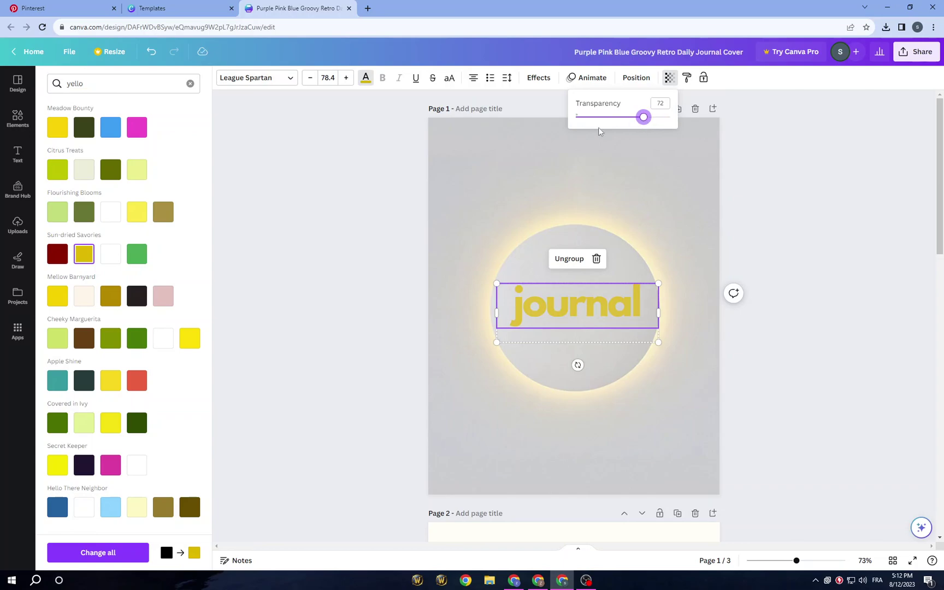
click(539, 78)
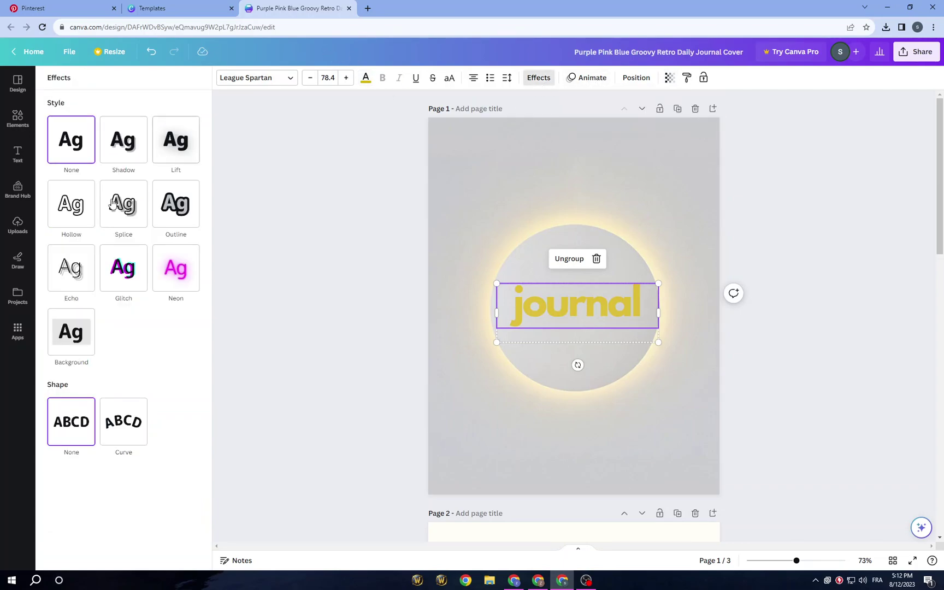
click(70, 212)
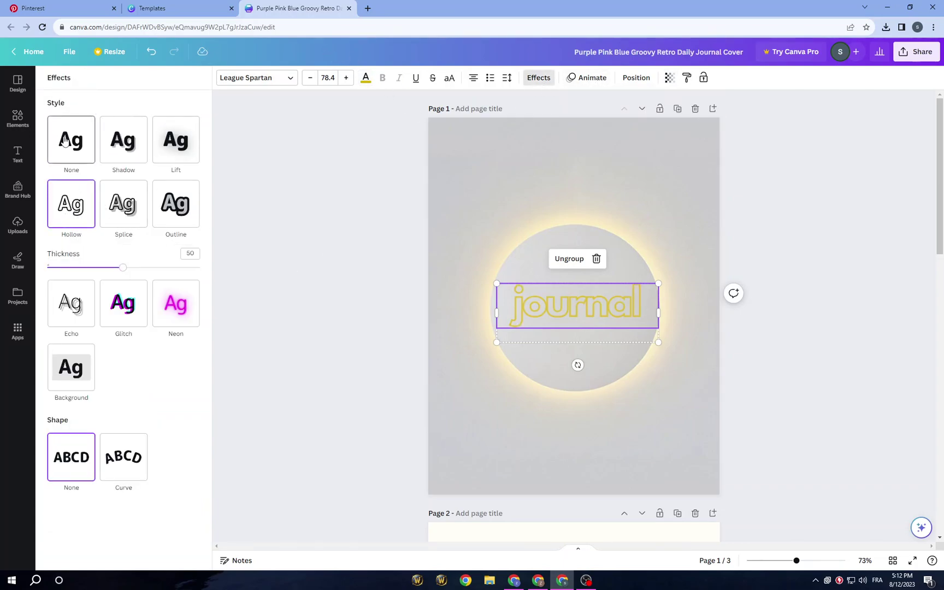
key(ctrl+z)
click(366, 80)
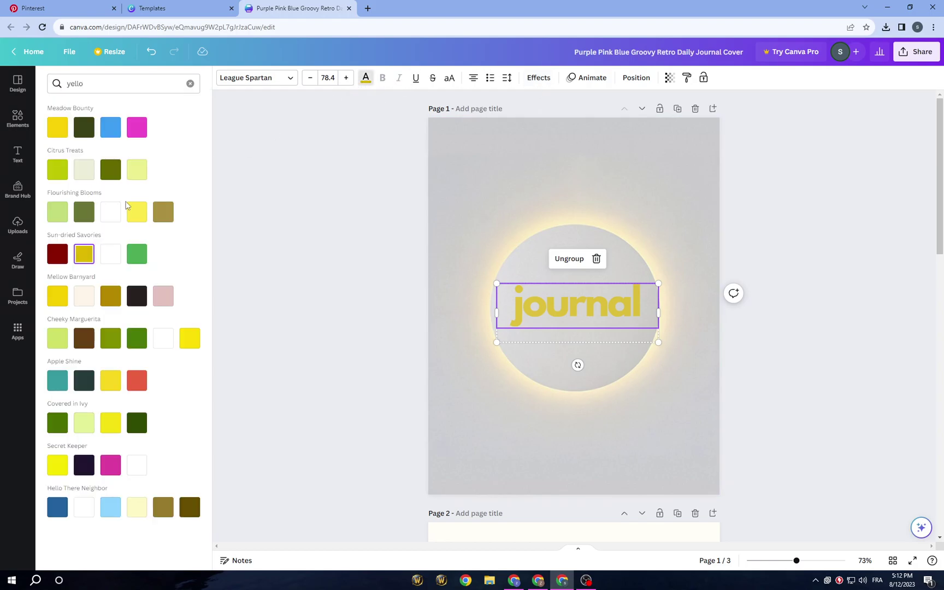
click(157, 217)
Step: Add two small sparkle graphics at the circle's lower right and upper-left edge
key(Escape)
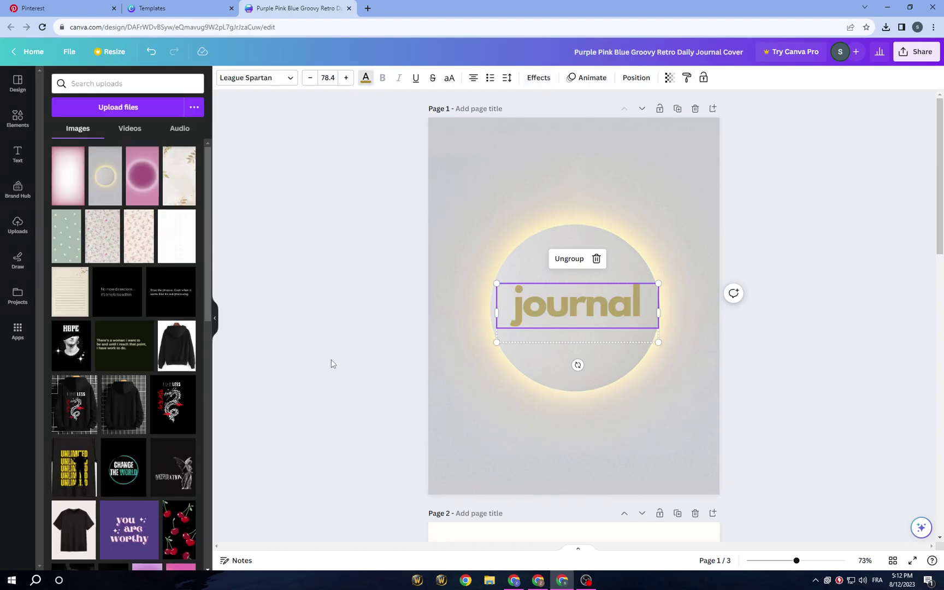
key(Escape)
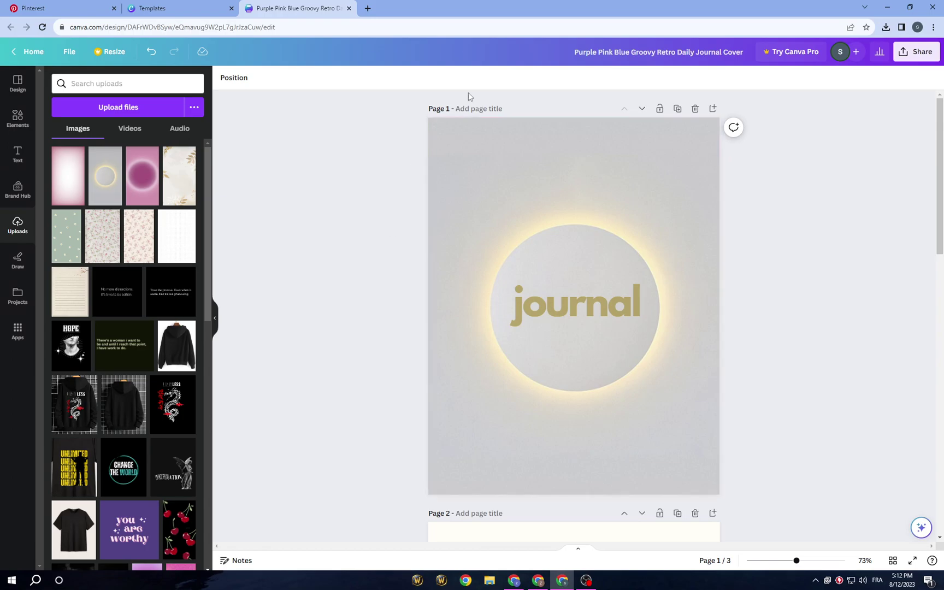
click(18, 118)
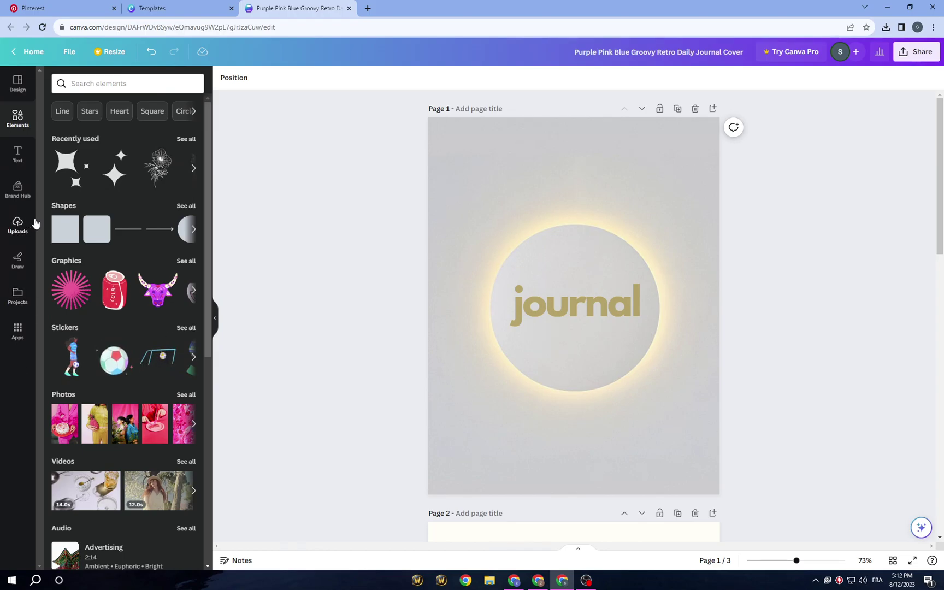
click(111, 178)
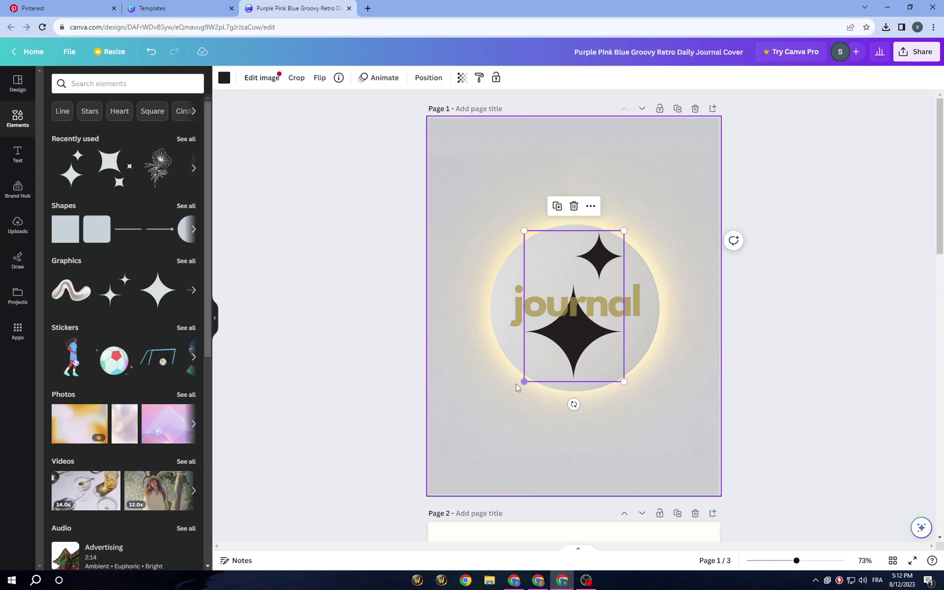
drag(524, 382, 658, 361)
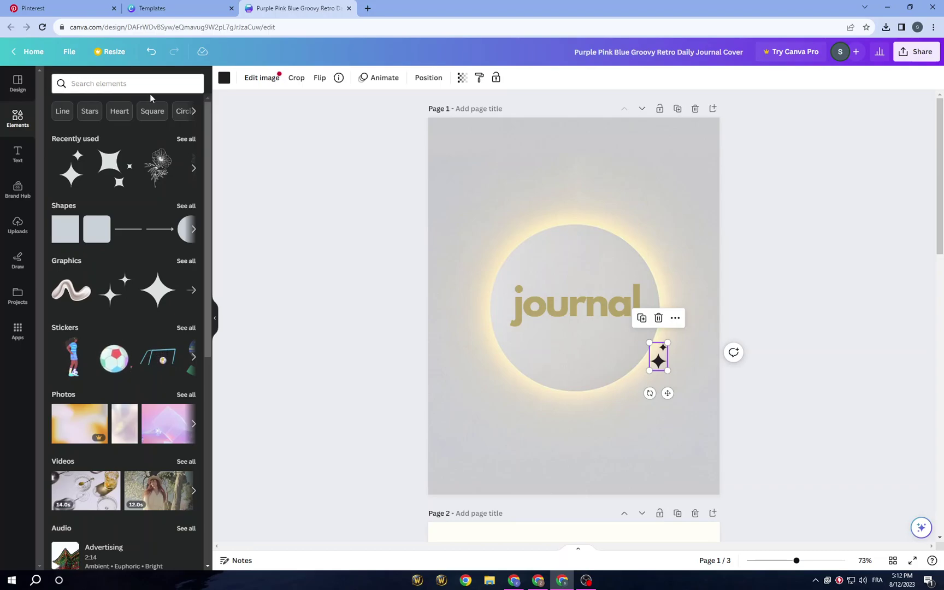
click(120, 169)
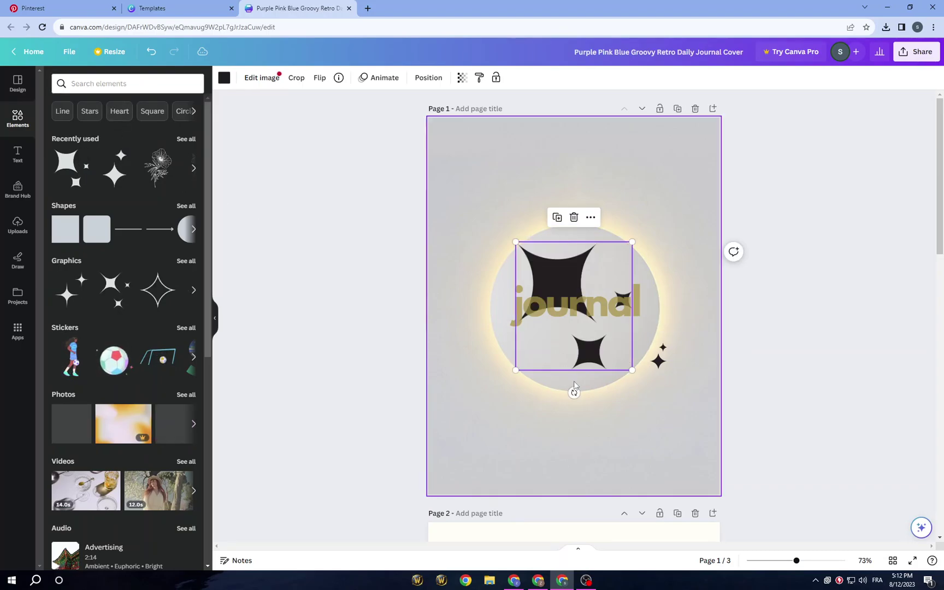
drag(515, 371, 495, 249)
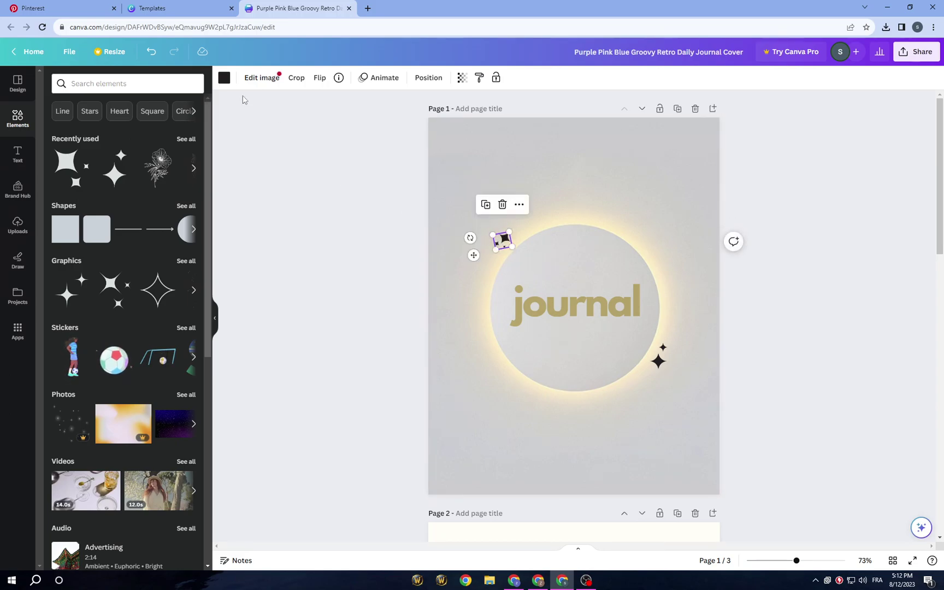
Step: Colour both sparkles white (#ffffff), after briefly trying beige and gold on the first
click(224, 78)
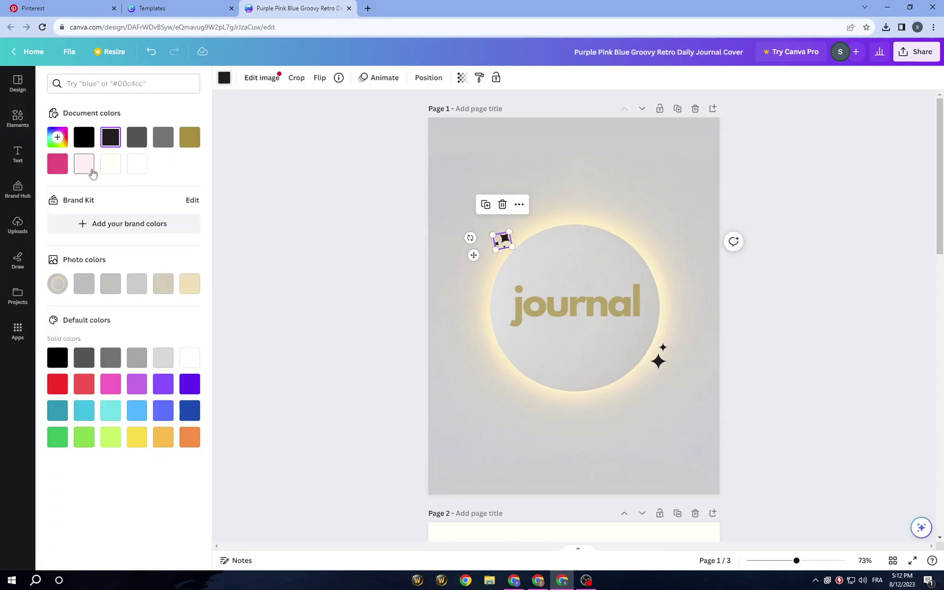
click(145, 169)
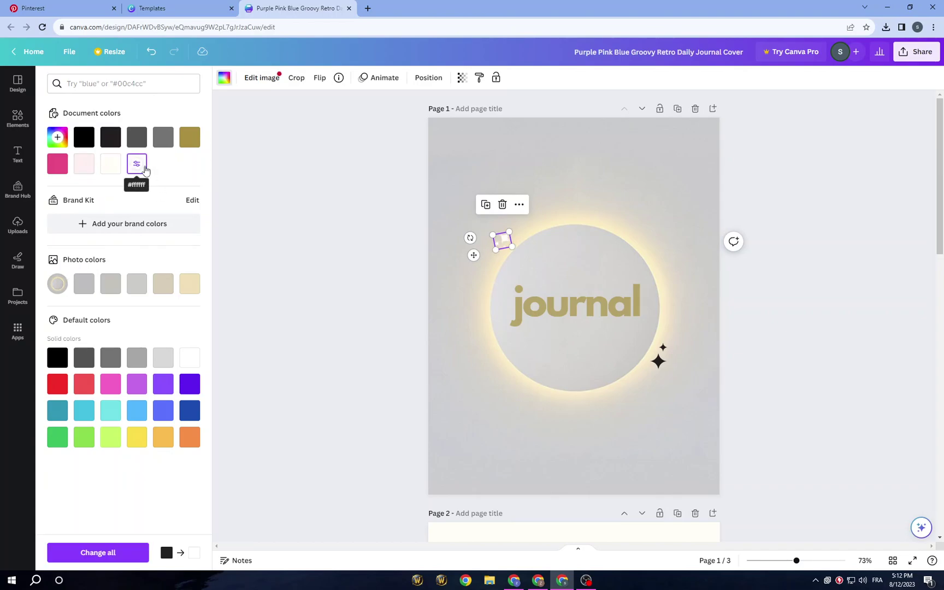
click(186, 291)
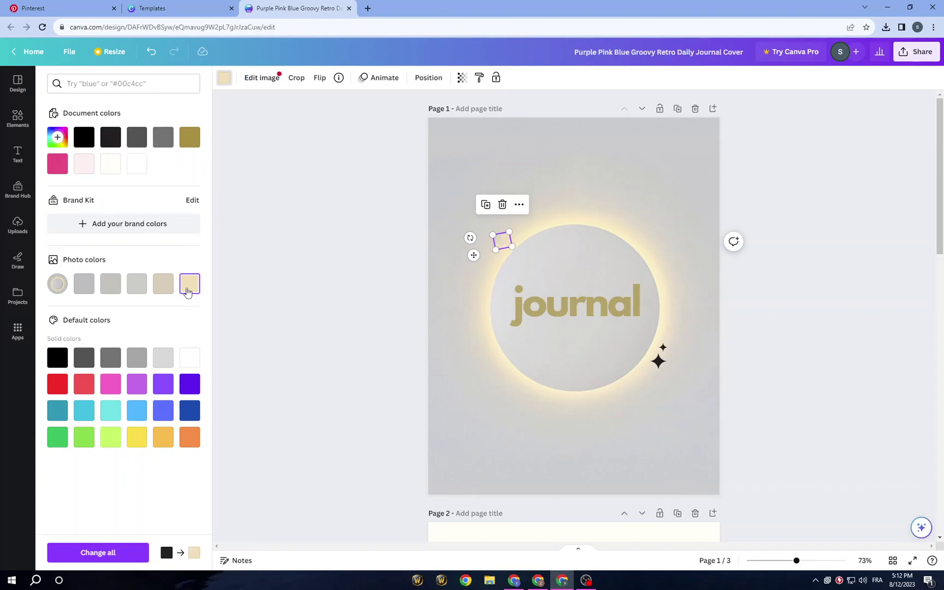
click(187, 138)
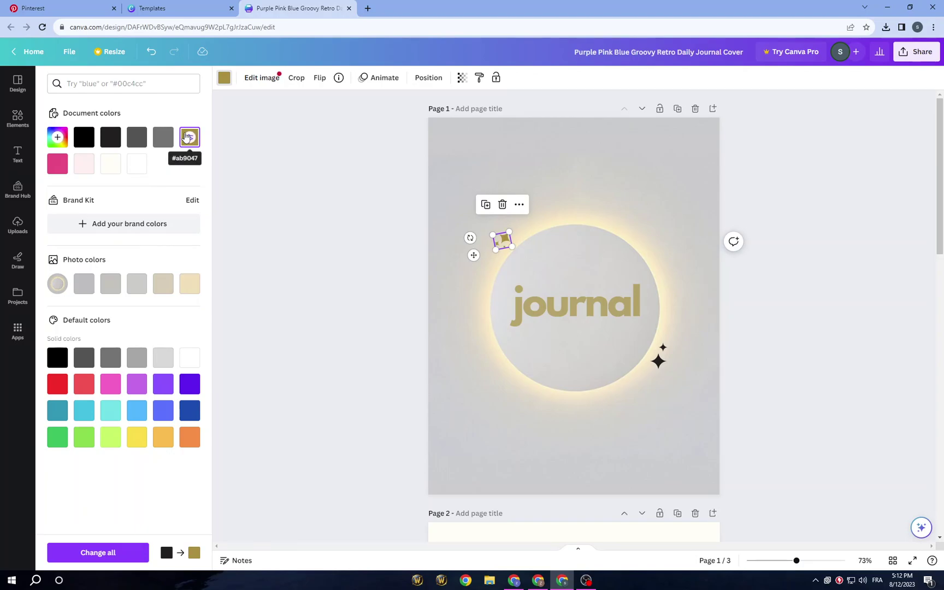
click(136, 163)
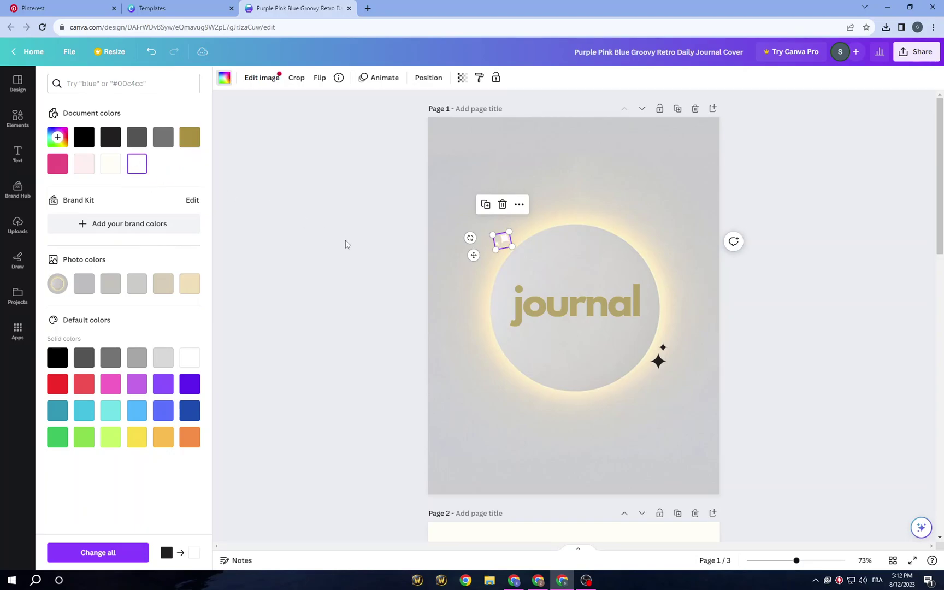
click(346, 240)
click(658, 359)
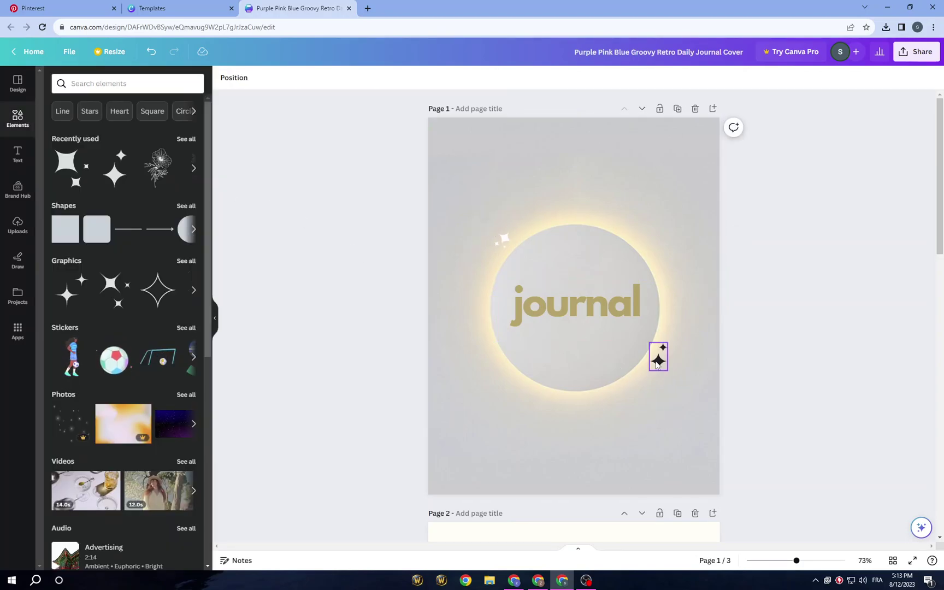
click(224, 80)
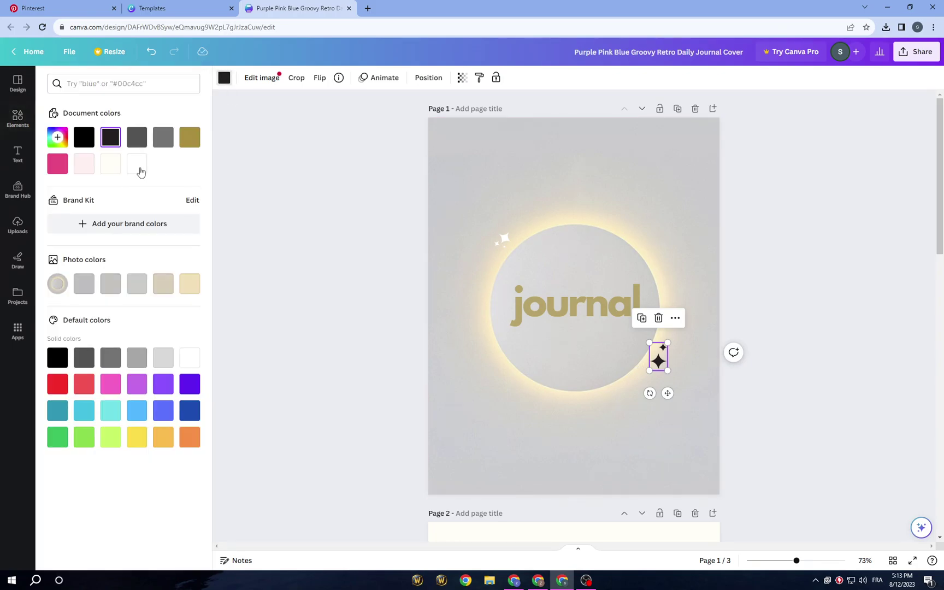
click(137, 164)
click(286, 250)
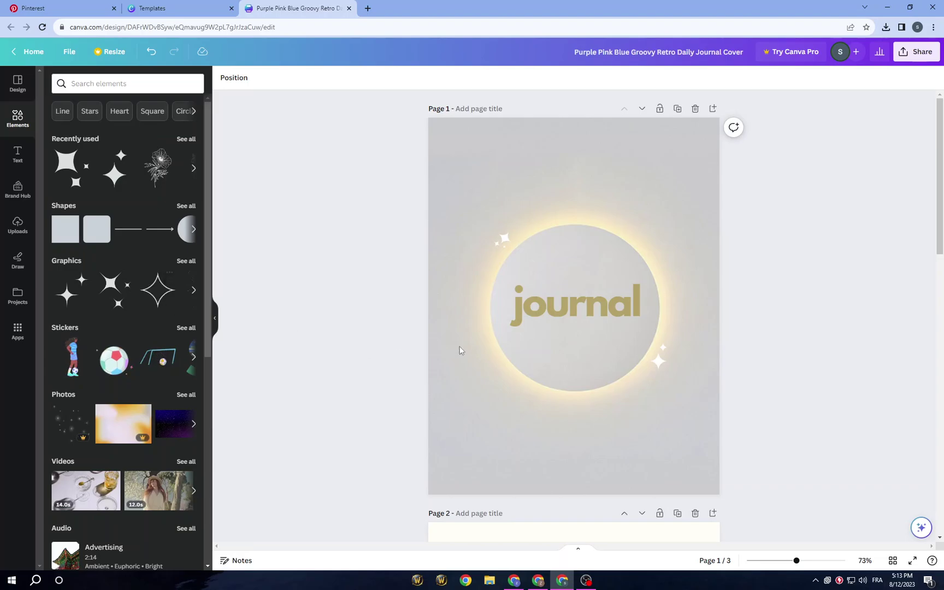
Step: Add a small white double sparkle at the circle's lower right, deleting a stray sparkle over the title
click(186, 261)
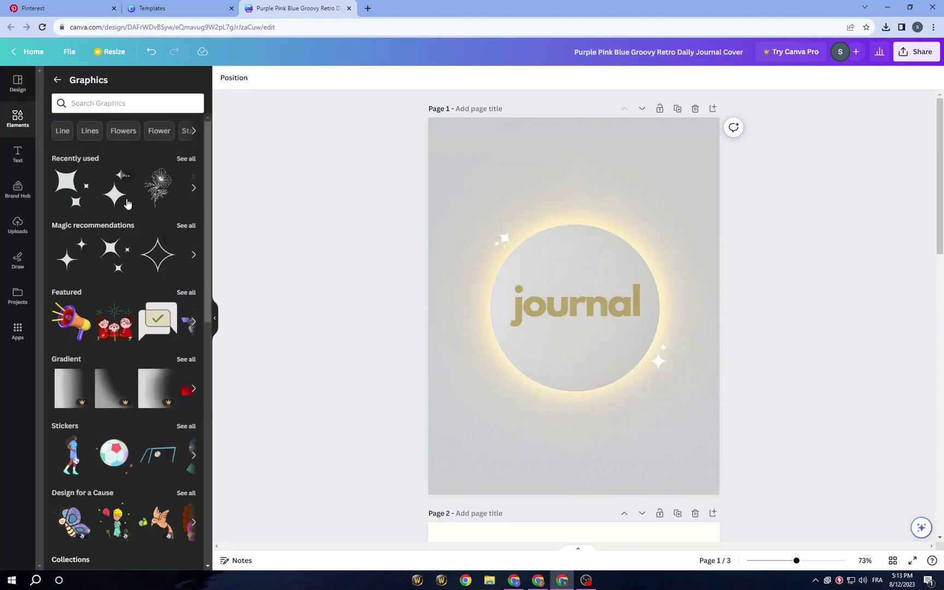
click(119, 202)
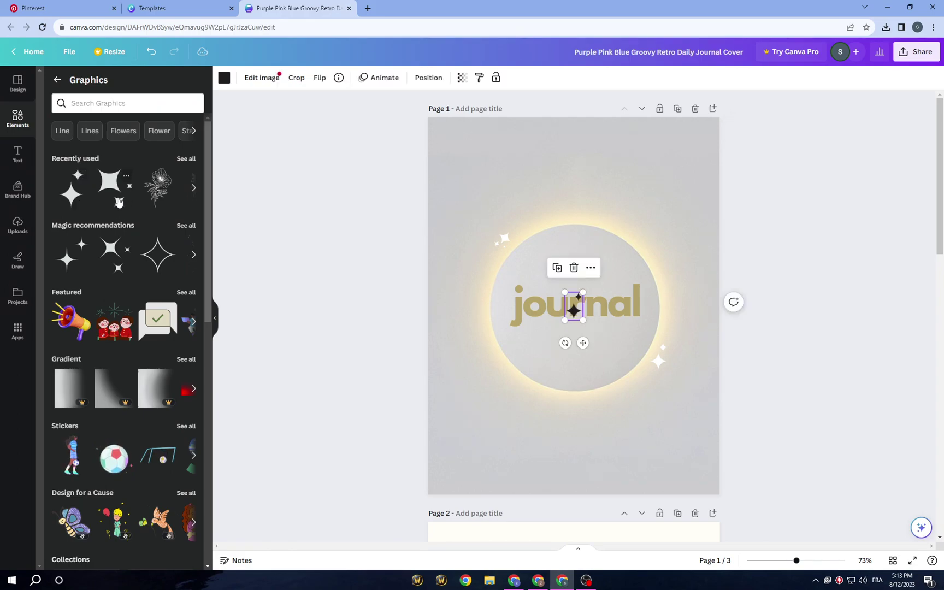
click(185, 225)
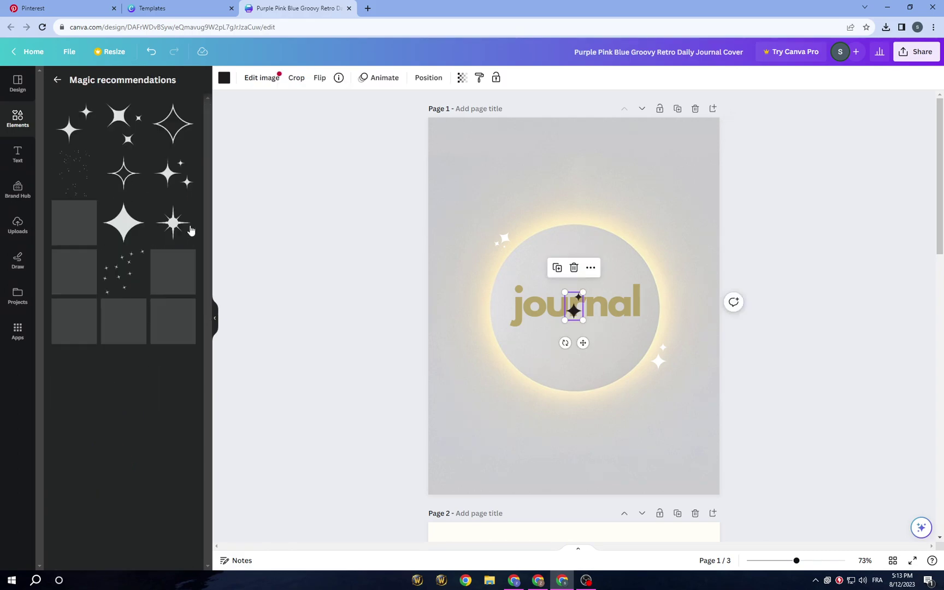
click(574, 268)
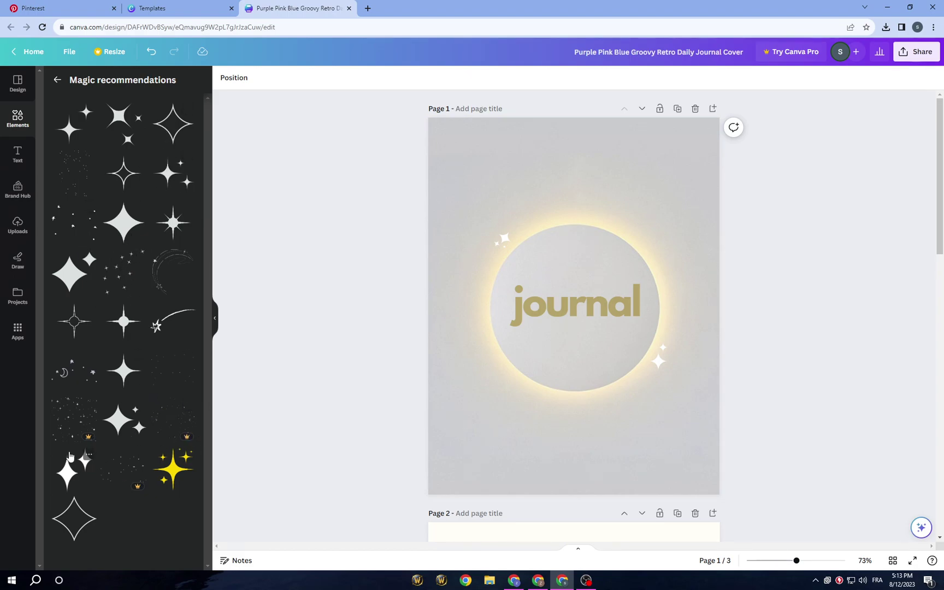
click(77, 474)
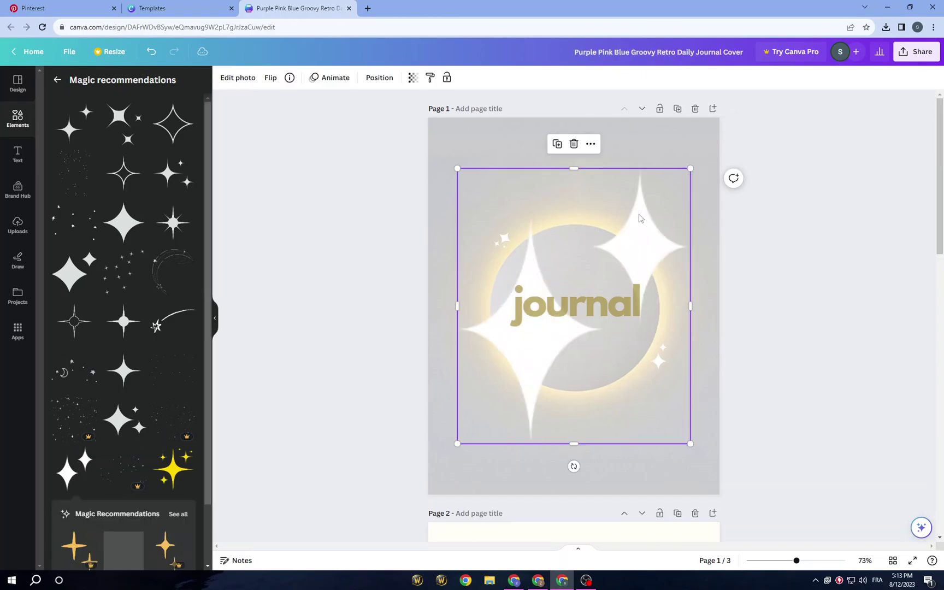
drag(457, 443, 649, 374)
click(344, 358)
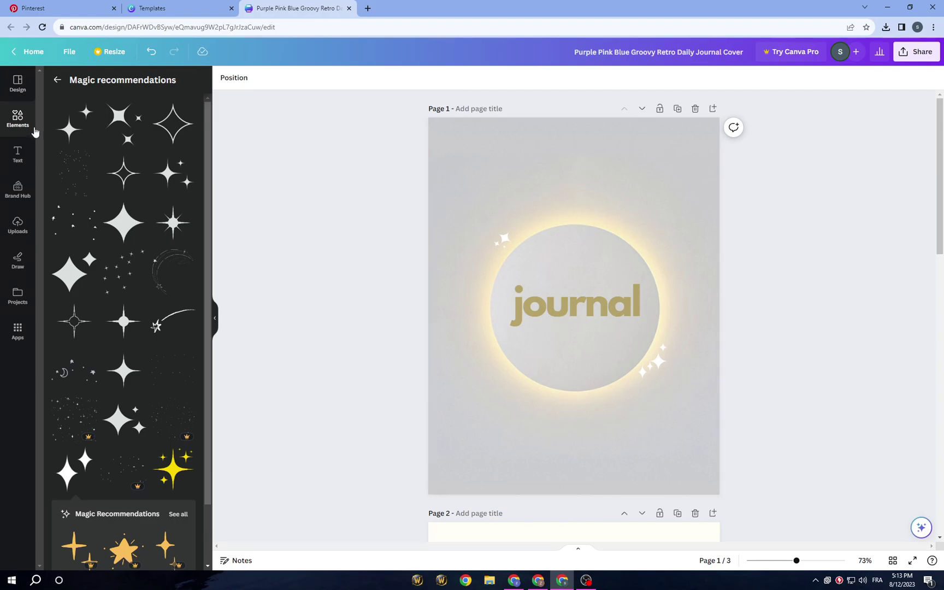
click(15, 127)
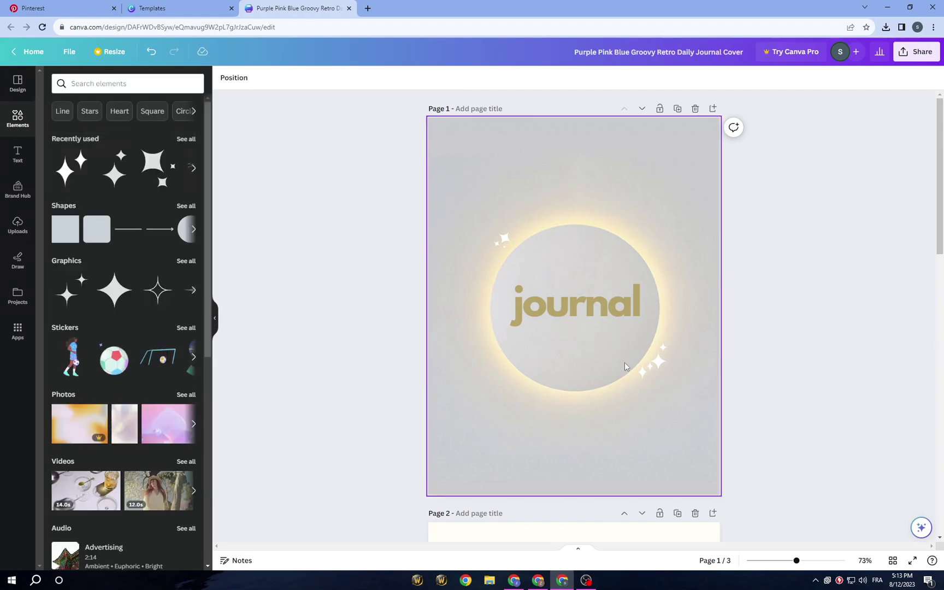
Step: Set the cover's glowing-circle photo as the January calendar page background
scroll(478, 447, down, 5)
scroll(476, 380, up, 2)
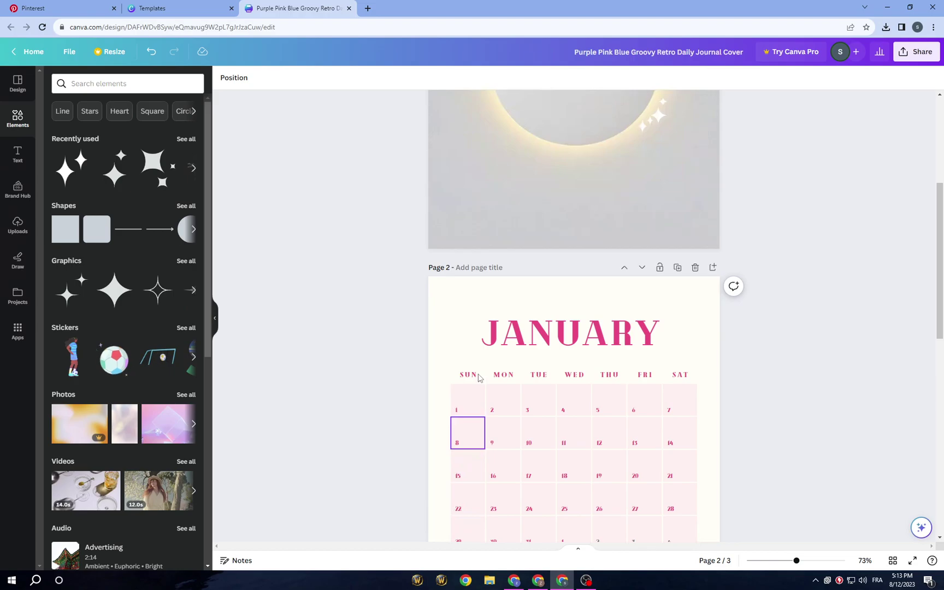
scroll(478, 378, down, 2)
scroll(479, 378, up, 2)
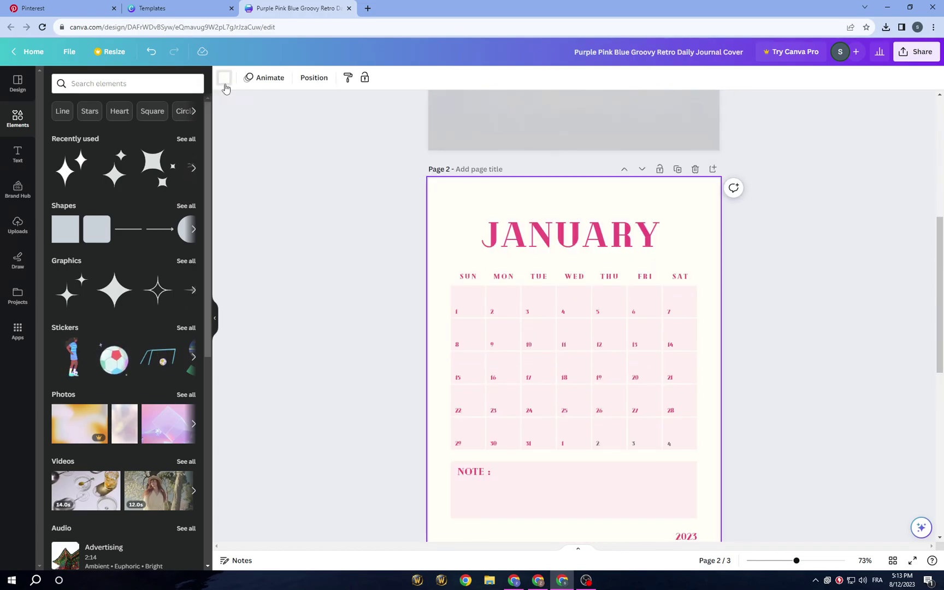
click(224, 81)
scroll(465, 208, up, 2)
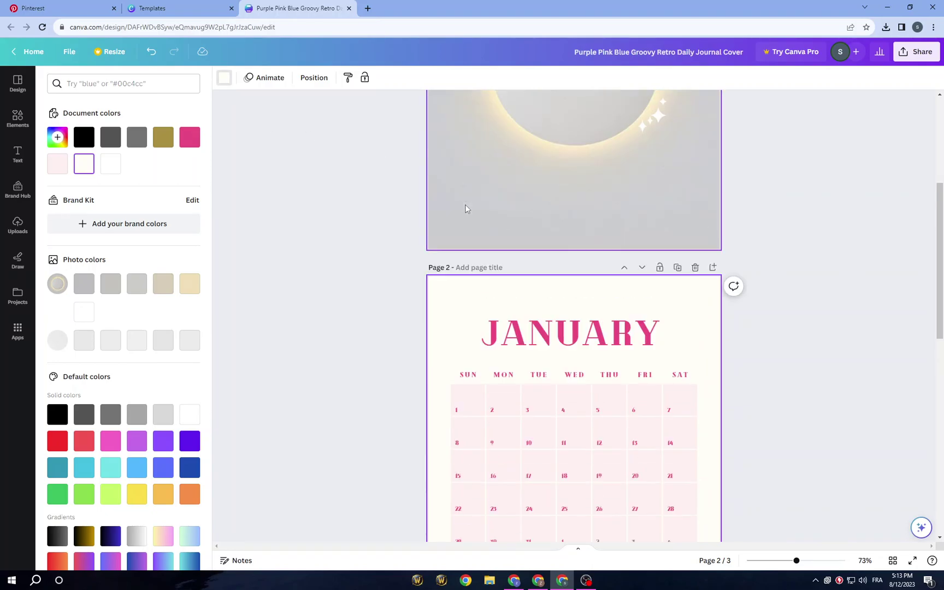
click(470, 210)
right_click(471, 207)
click(524, 243)
drag(522, 244, 445, 310)
scroll(383, 348, up, 1)
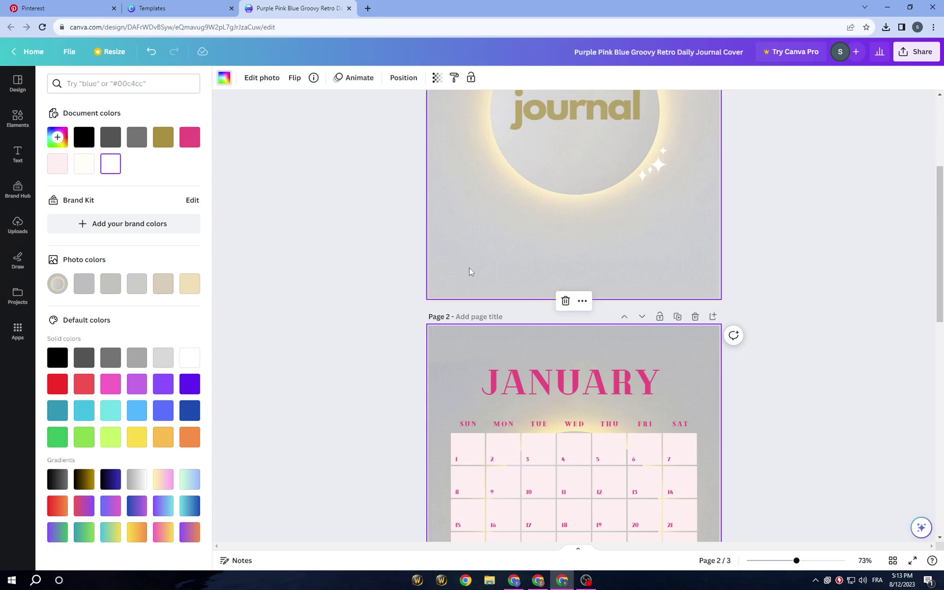
right_click(473, 188)
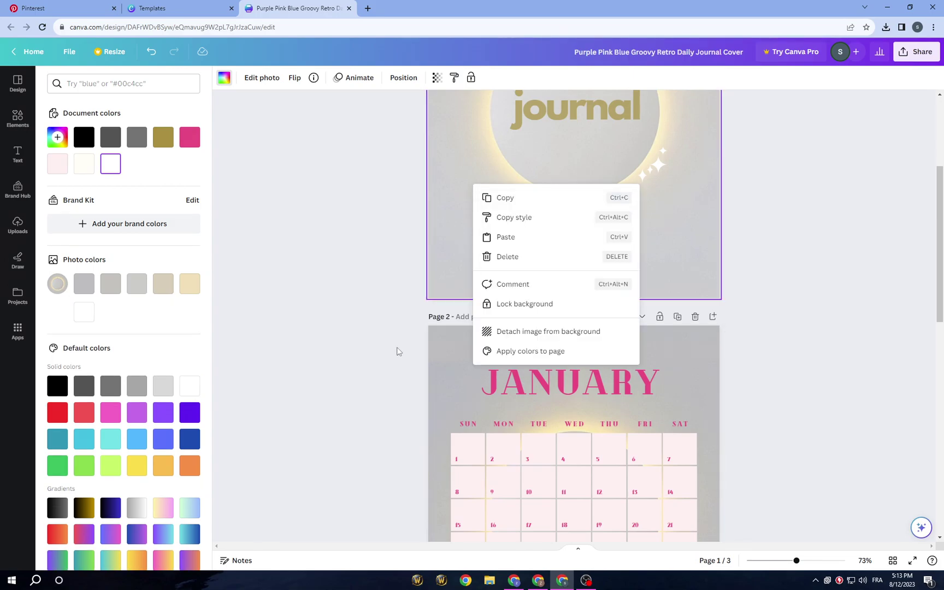
scroll(371, 362, down, 4)
click(384, 366)
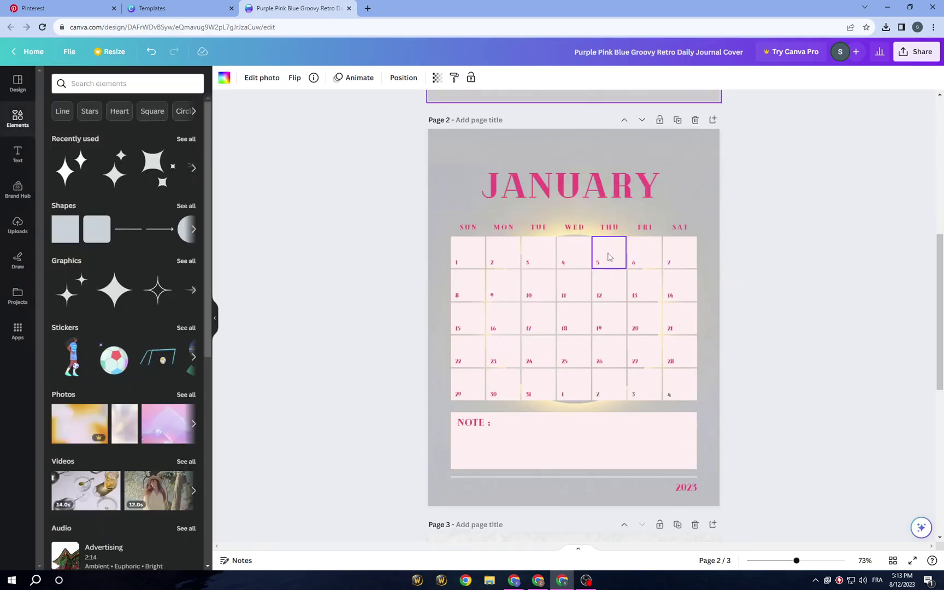
Step: Fade the calendar page's background photo to 39 transparency
click(703, 169)
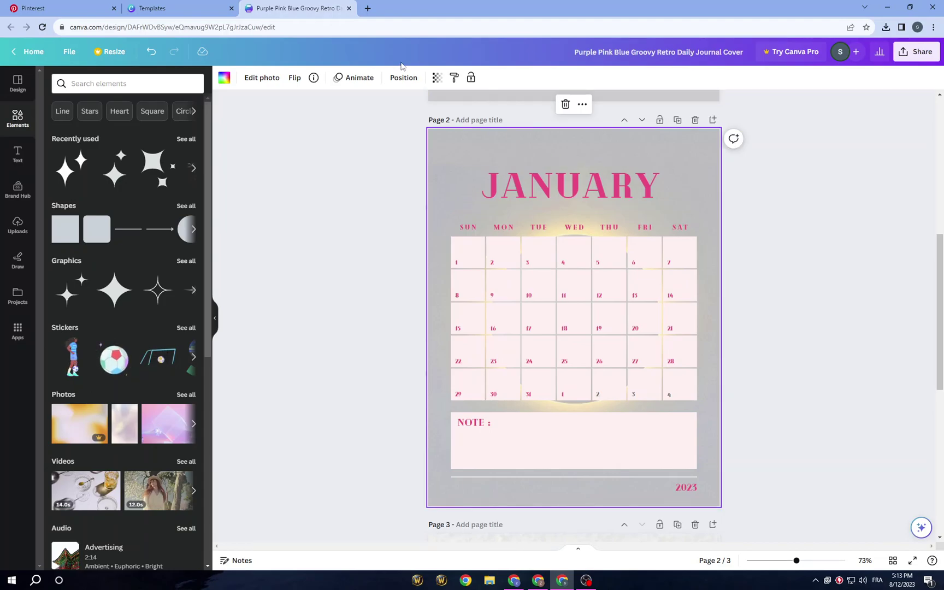
click(437, 77)
drag(437, 119, 381, 136)
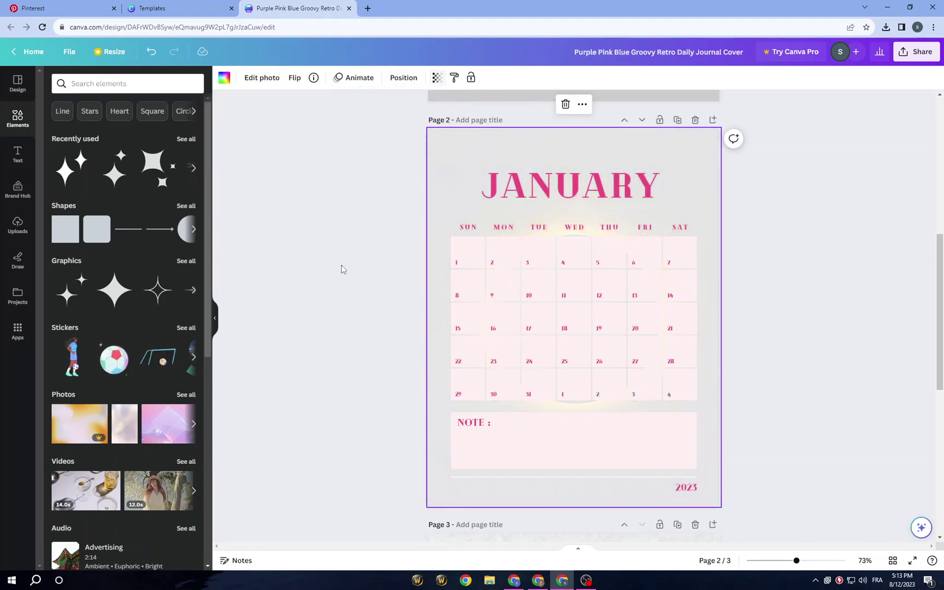
scroll(379, 317, up, 2)
scroll(379, 316, down, 3)
Step: Fill the NOTE box with the beige photo colour after trying olive
click(564, 407)
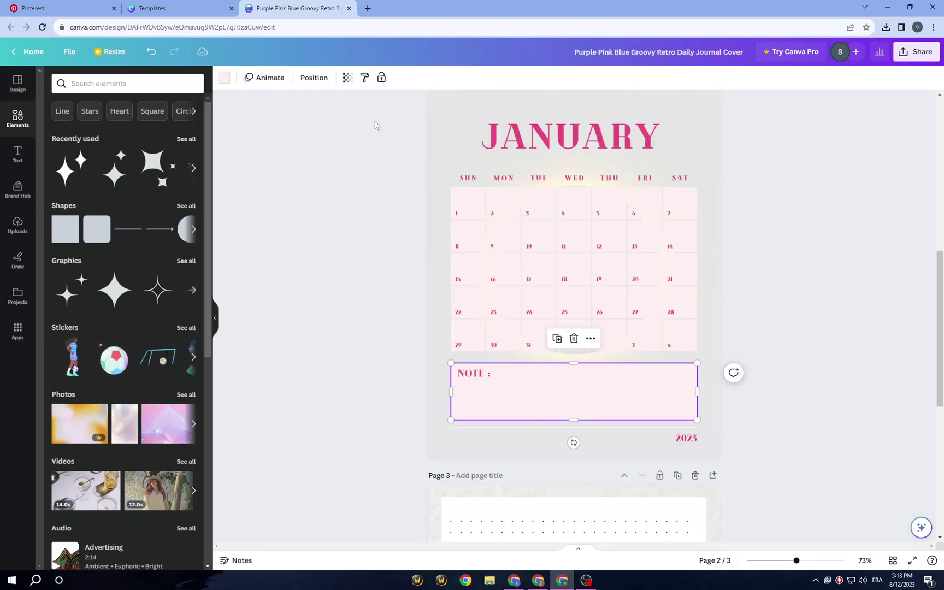
click(225, 78)
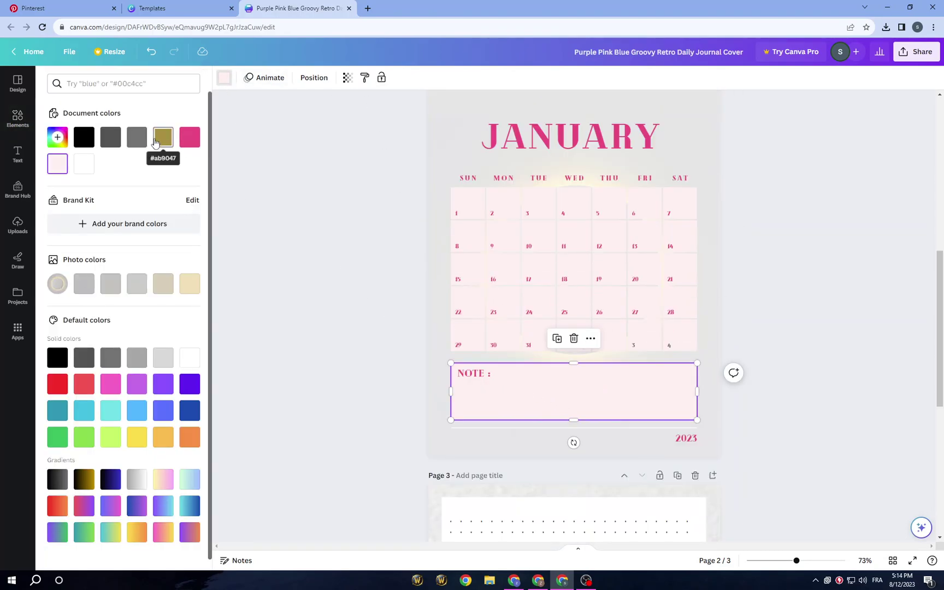
click(163, 137)
click(189, 283)
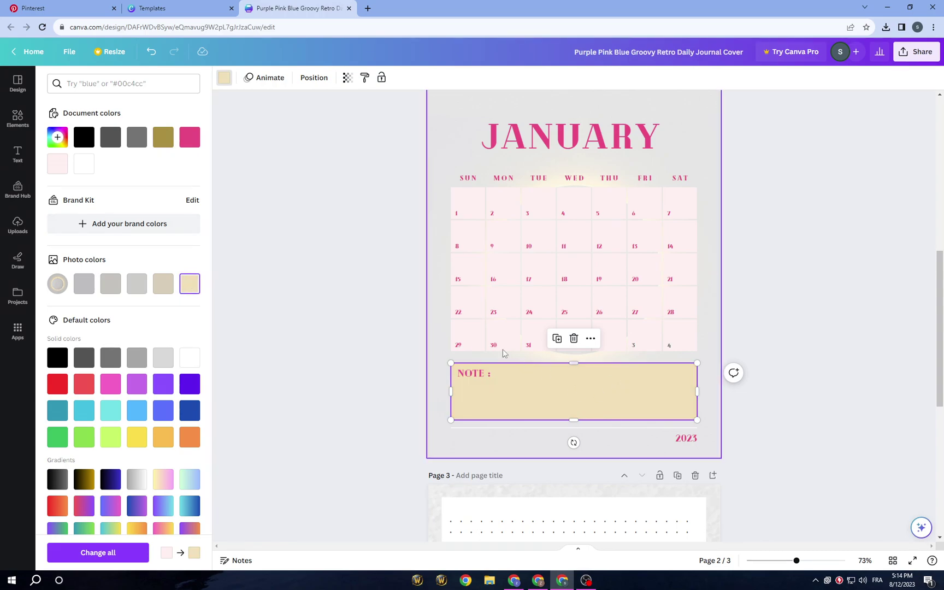
Step: Fill calendar cells 29, 30, 31 and 1 with the same beige
click(479, 344)
click(190, 283)
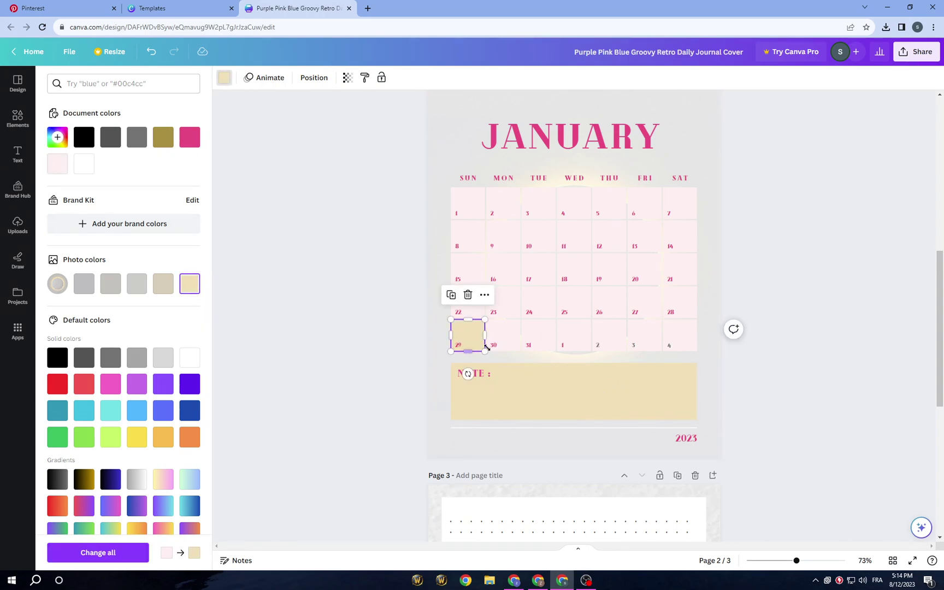
click(507, 342)
click(190, 283)
click(538, 333)
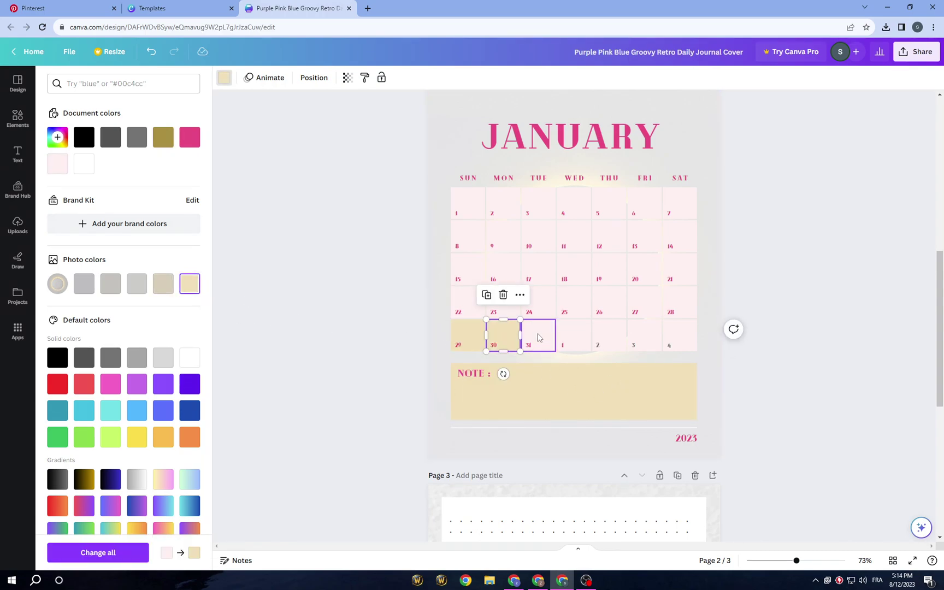
click(190, 283)
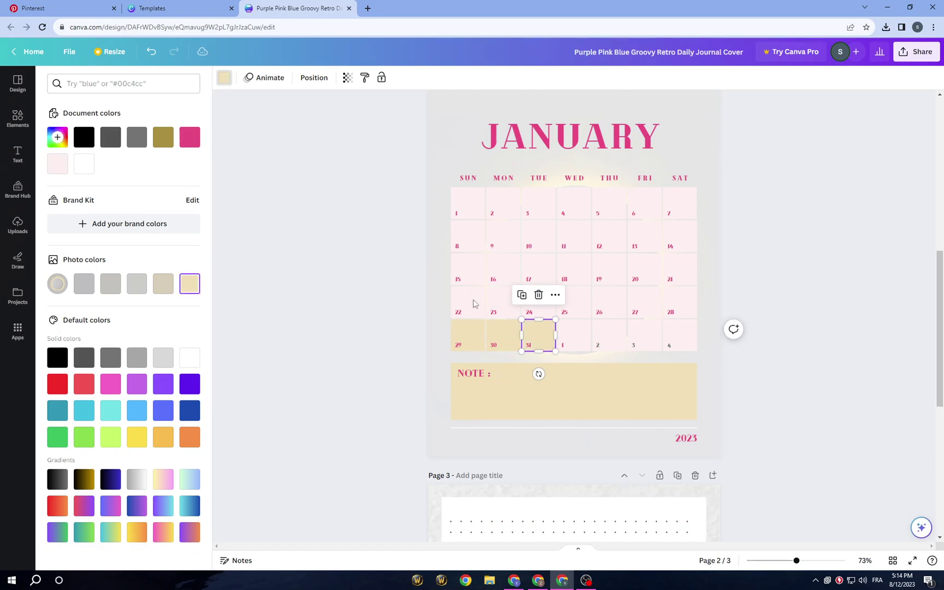
click(568, 335)
click(189, 283)
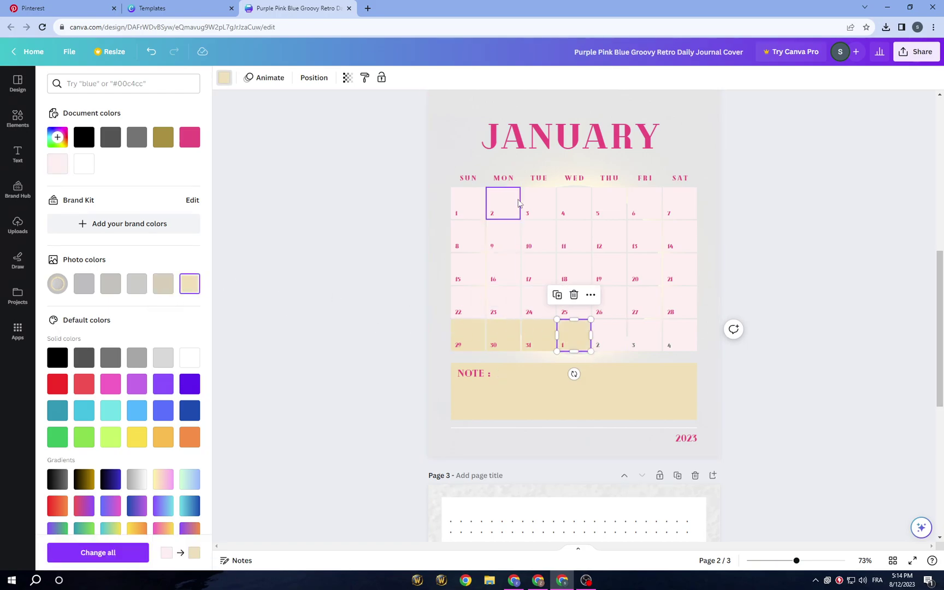
click(568, 135)
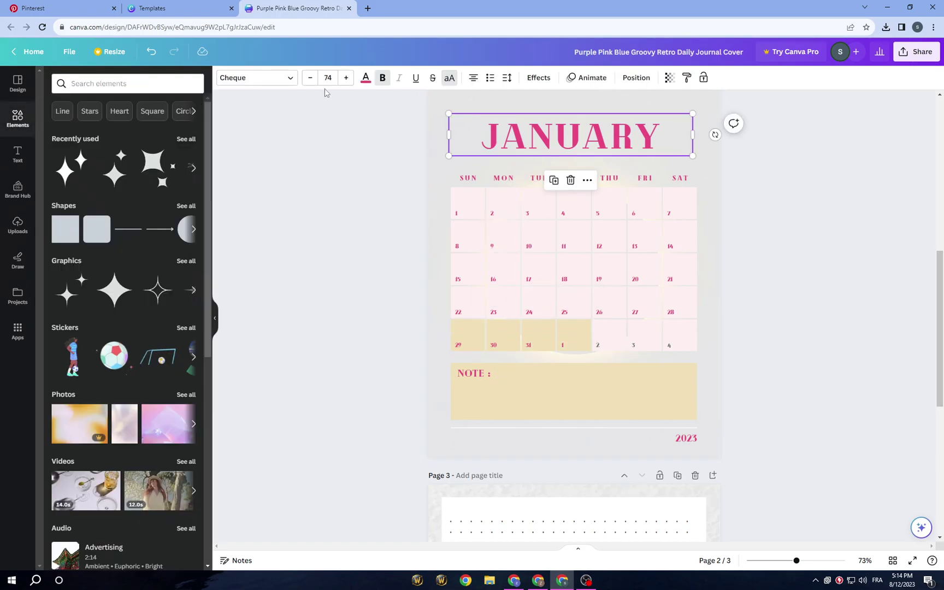
Step: Make the JANUARY heading white
click(365, 77)
click(111, 254)
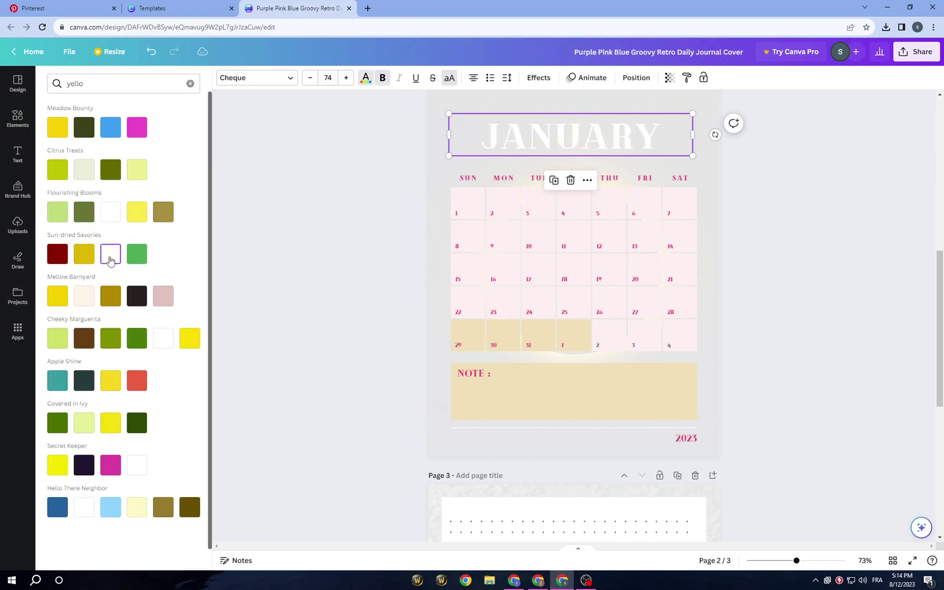
scroll(321, 273, up, 2)
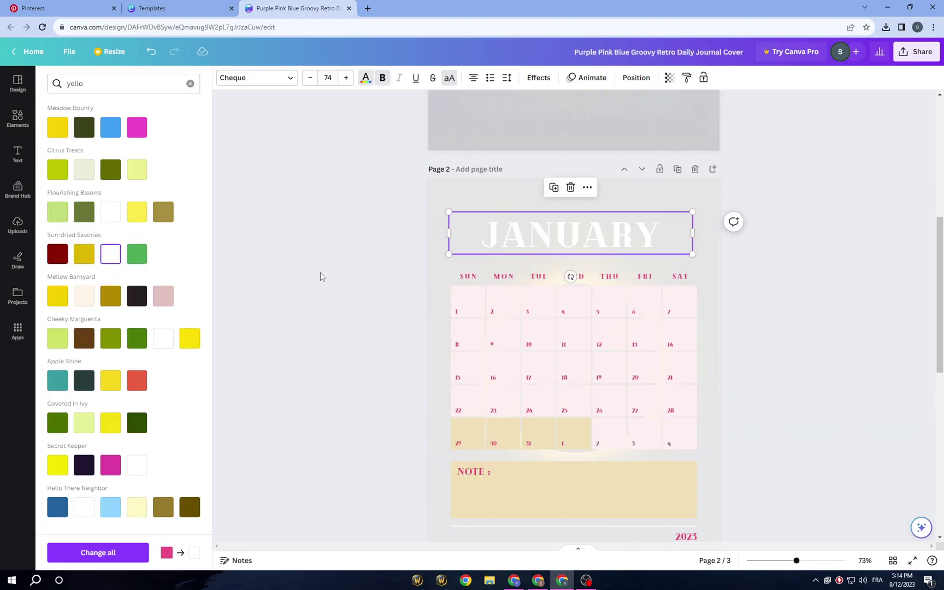
click(344, 295)
Step: Colour the SUN day label dark green and clear the 'yello' colour search
click(464, 277)
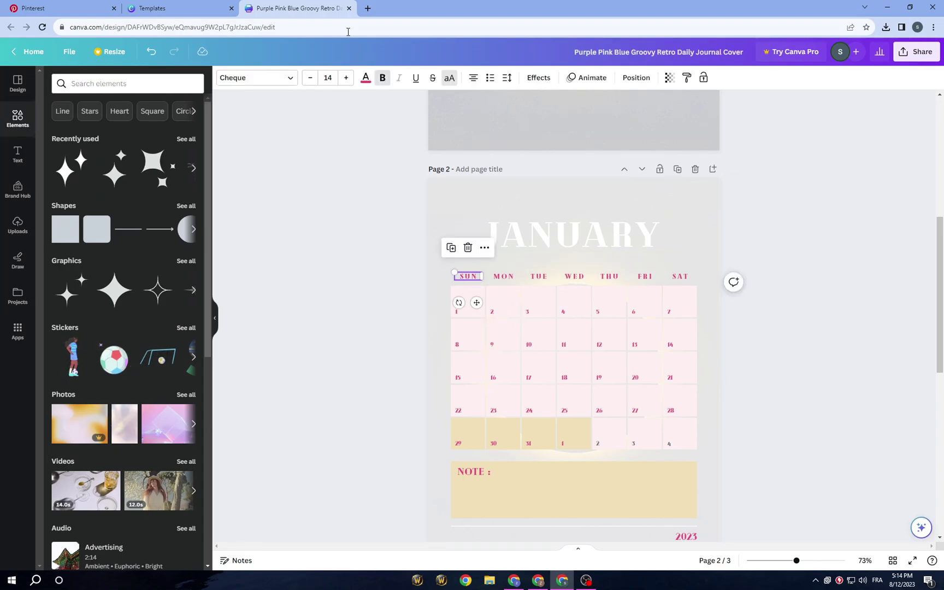
click(366, 77)
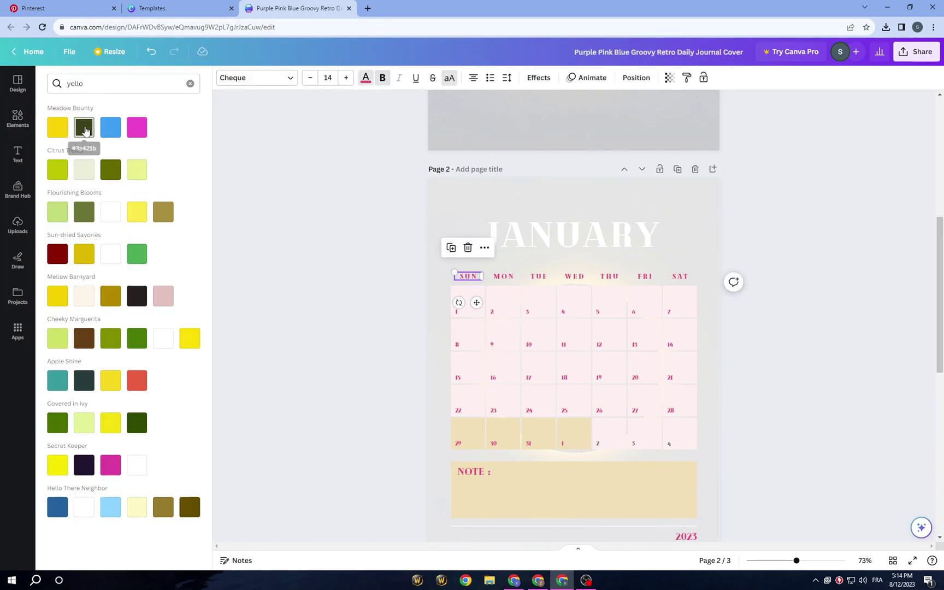
click(85, 129)
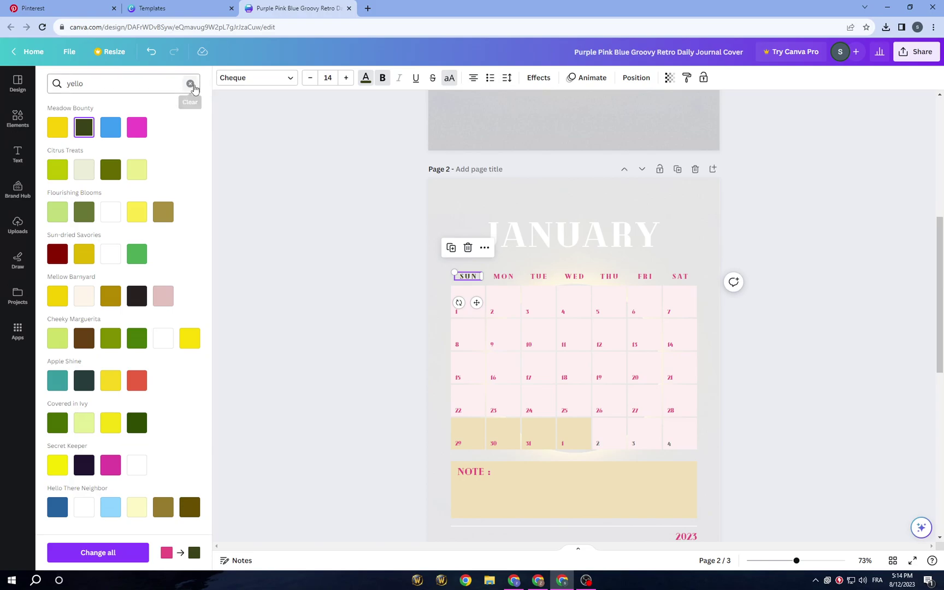
click(190, 84)
click(310, 241)
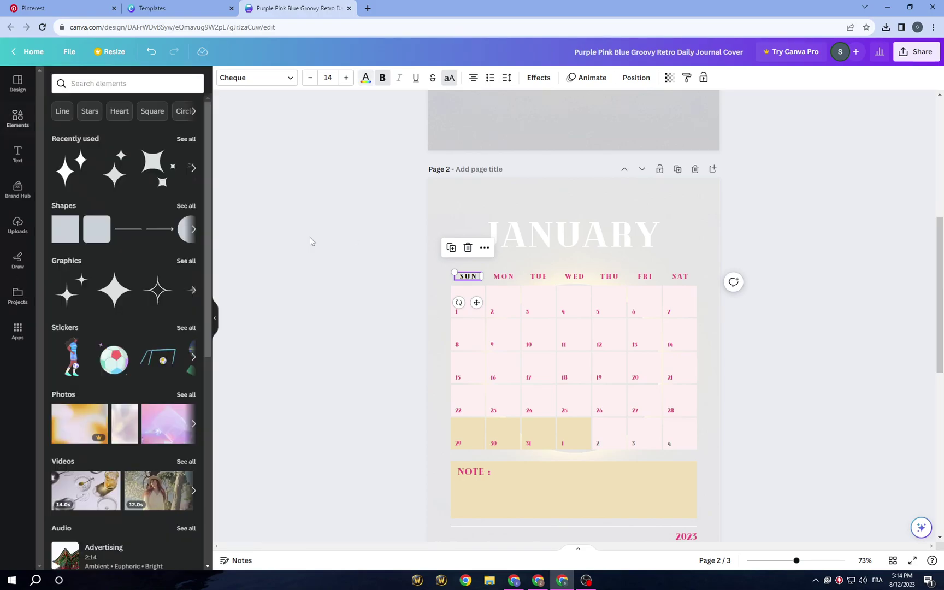
scroll(605, 437, down, 8)
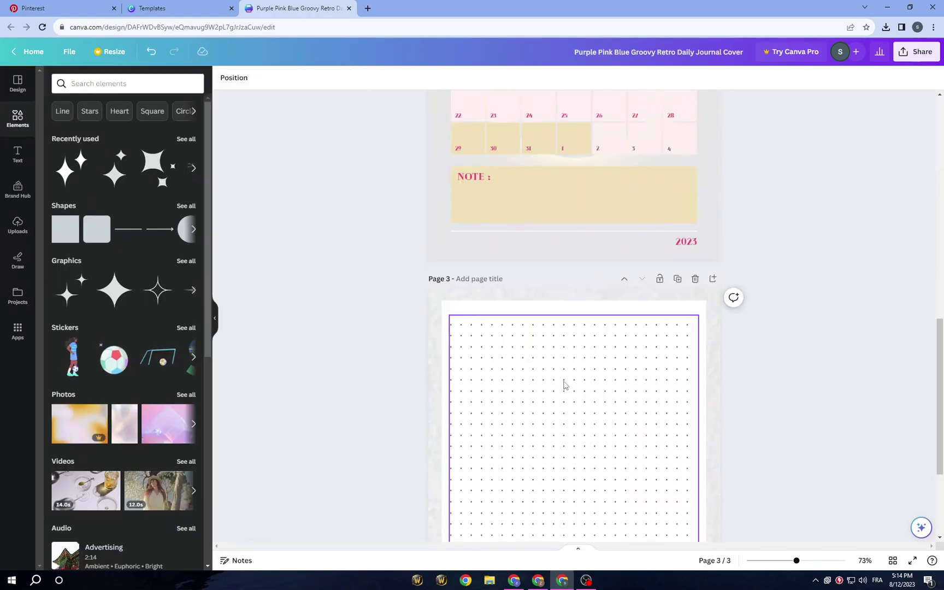
scroll(434, 335, up, 5)
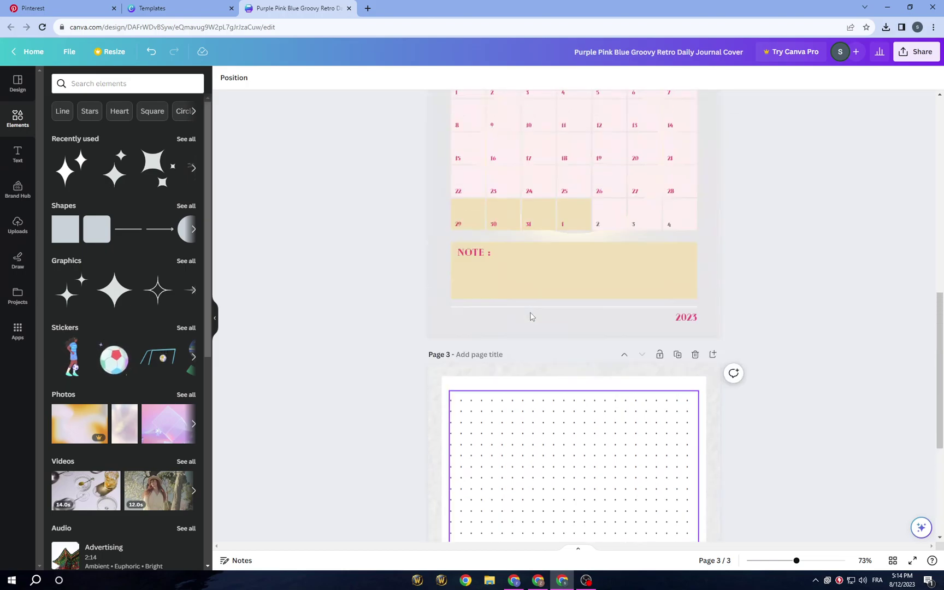